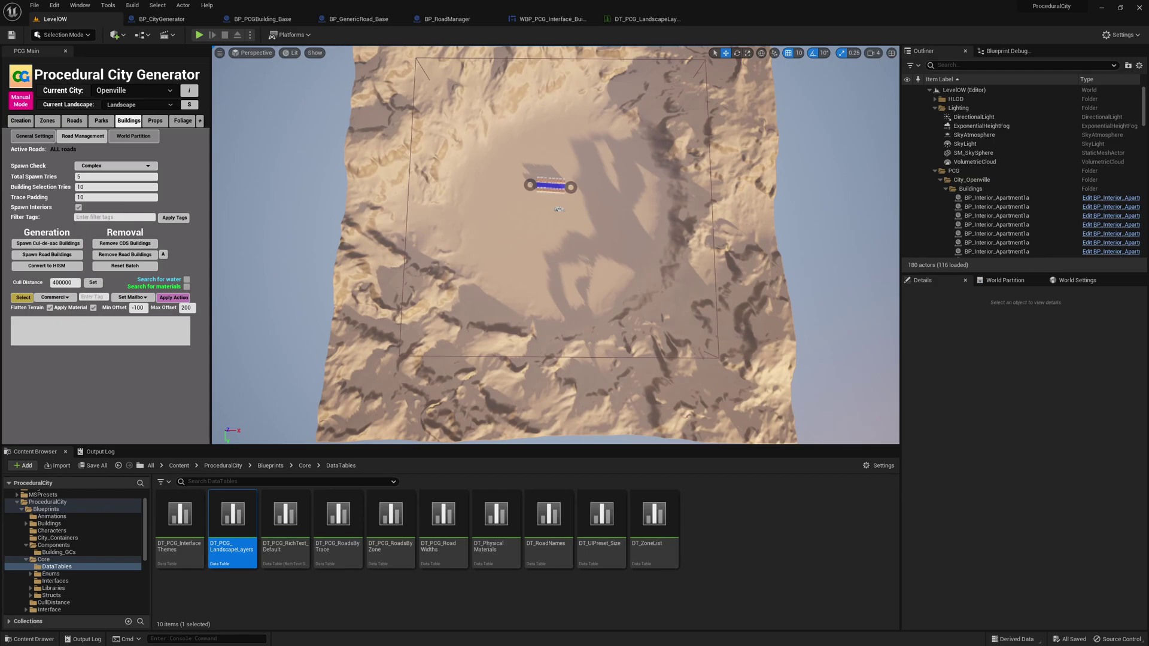
# Step: Show the World Partition minimap with the level's loaded regions next to the Details panel
pyautogui.click(1005, 280)
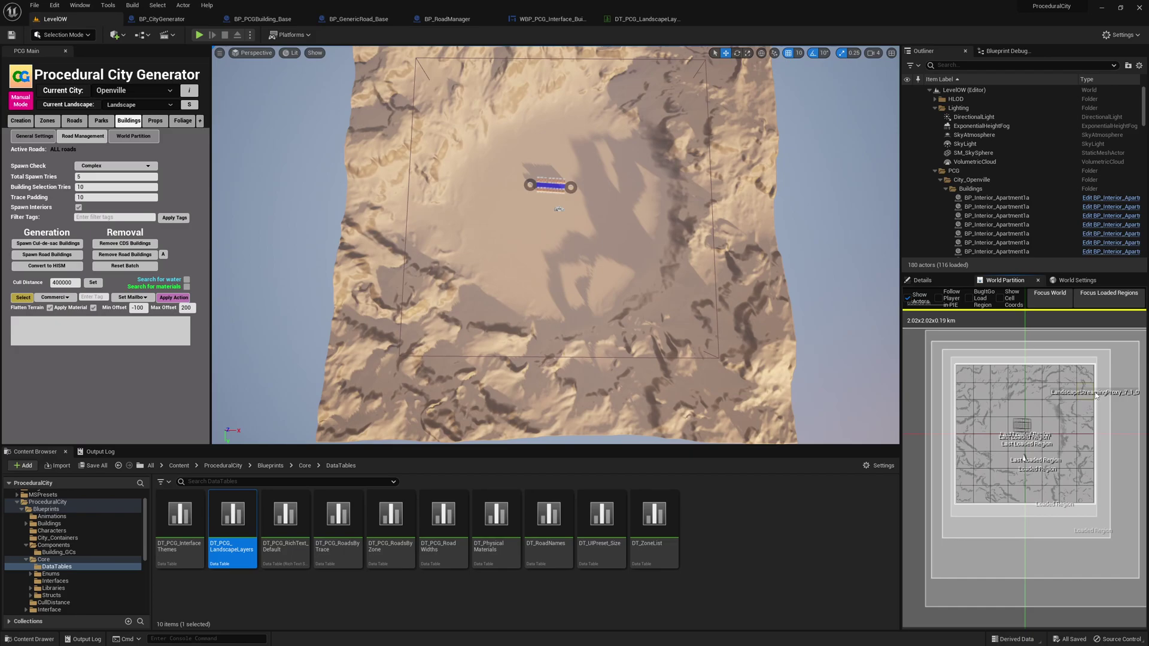
# Step: Frame the blue road, select Openville_Main Road and scroll through its Details properties
pyautogui.scroll(5, 641, 256)
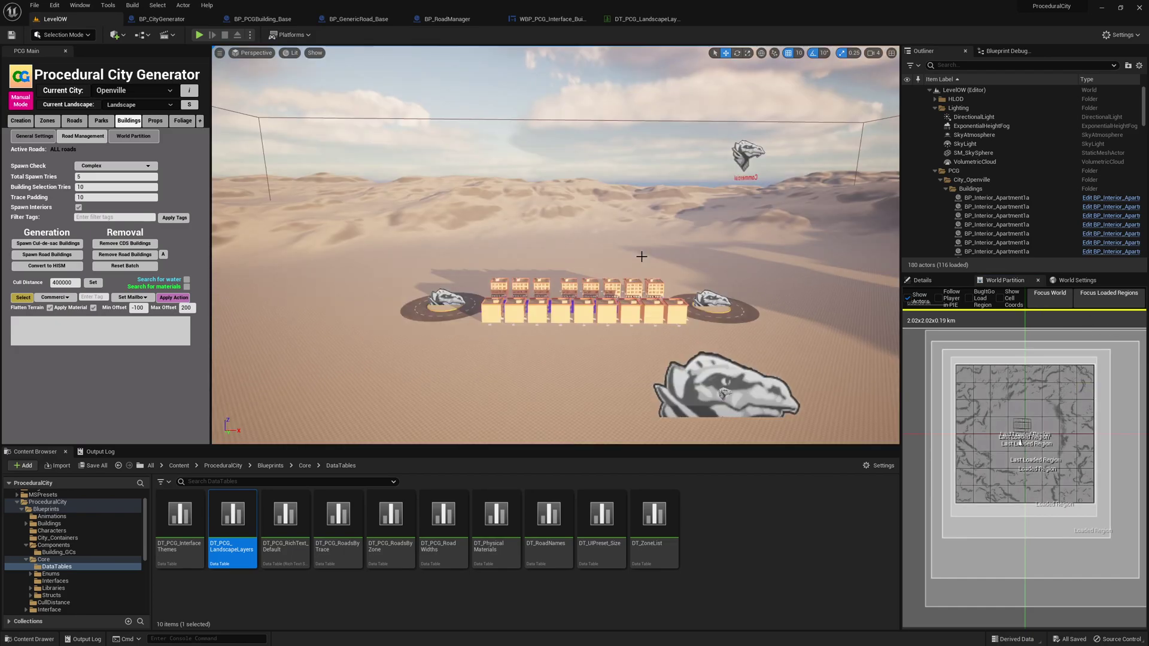
pyautogui.keyDown('alt'); pyautogui.moveTo(641, 256); pyautogui.dragTo(526, 248); pyautogui.keyUp('alt')
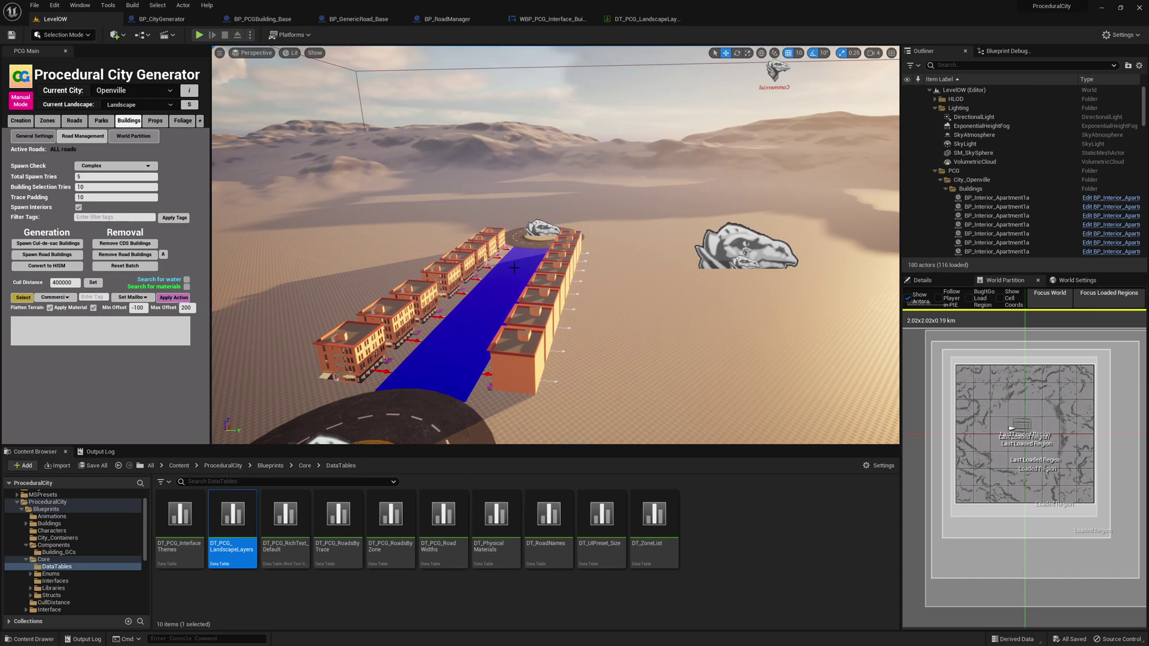
pyautogui.click(514, 267)
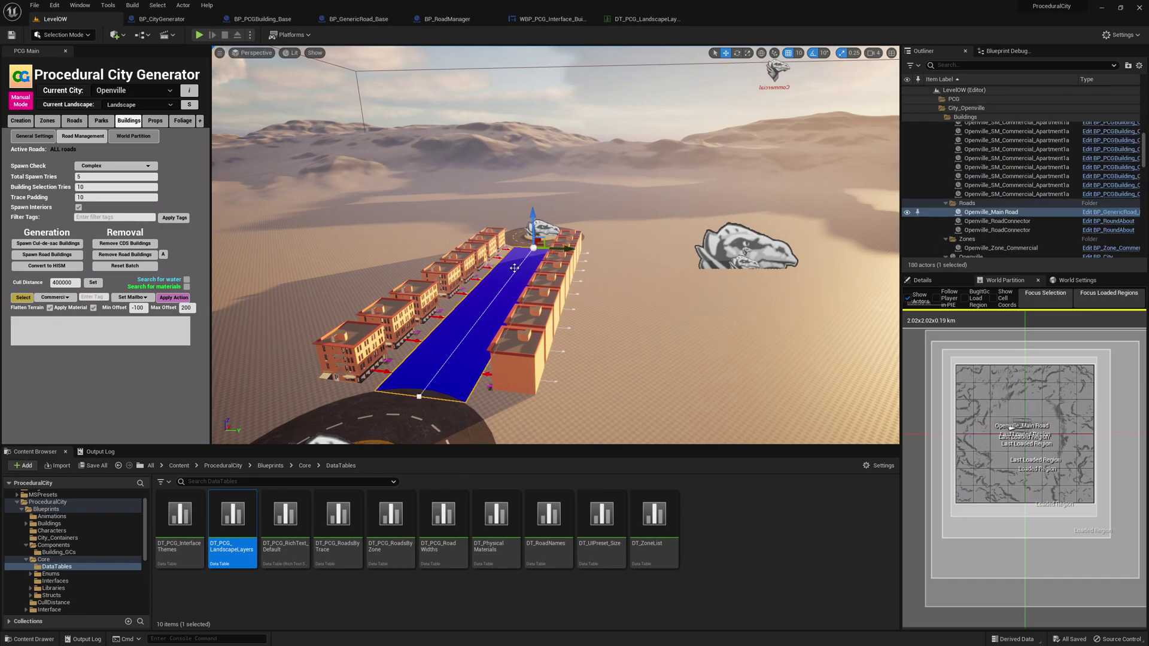
pyautogui.click(919, 280)
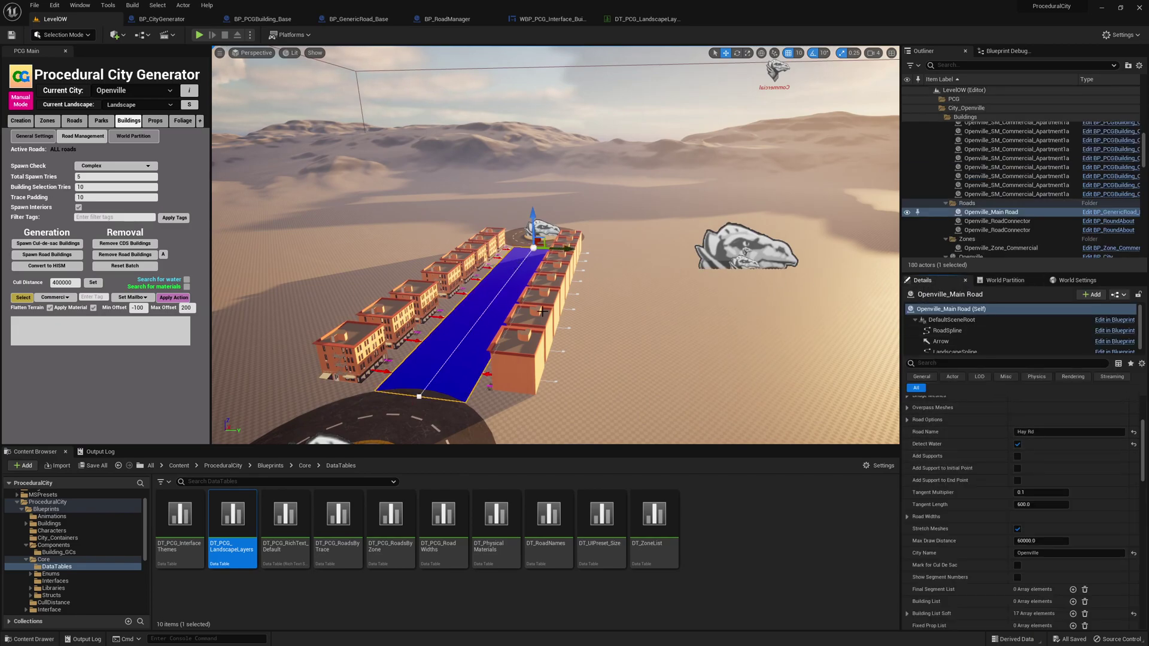
pyautogui.scroll(-4, 1008, 454)
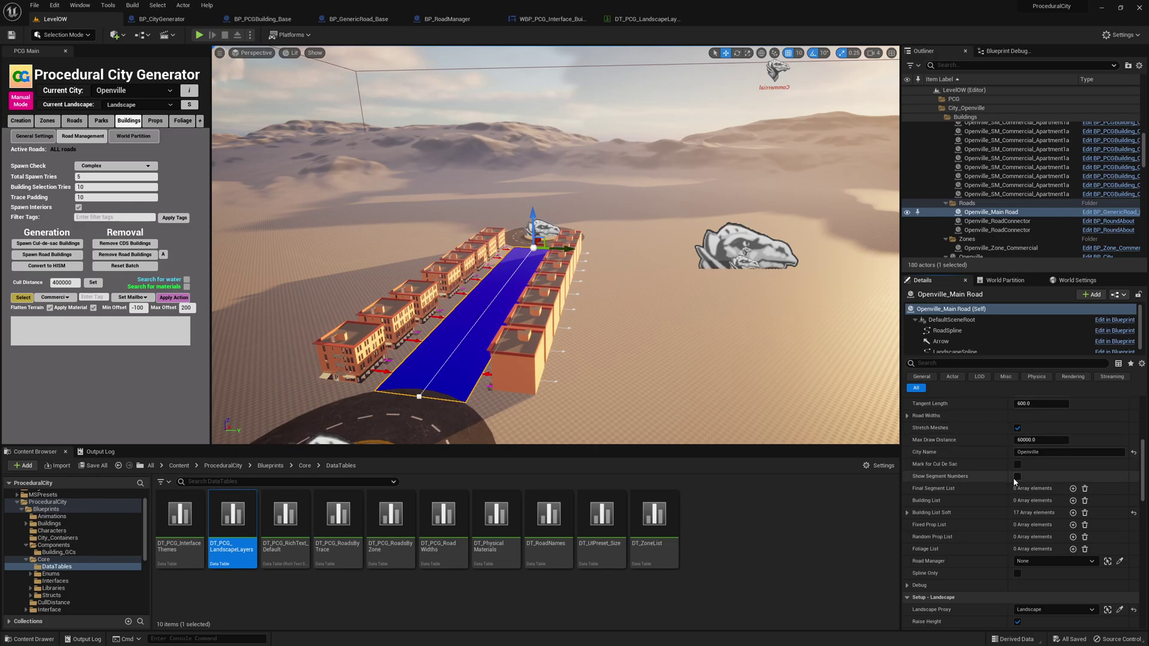
pyautogui.moveTo(1015, 516)
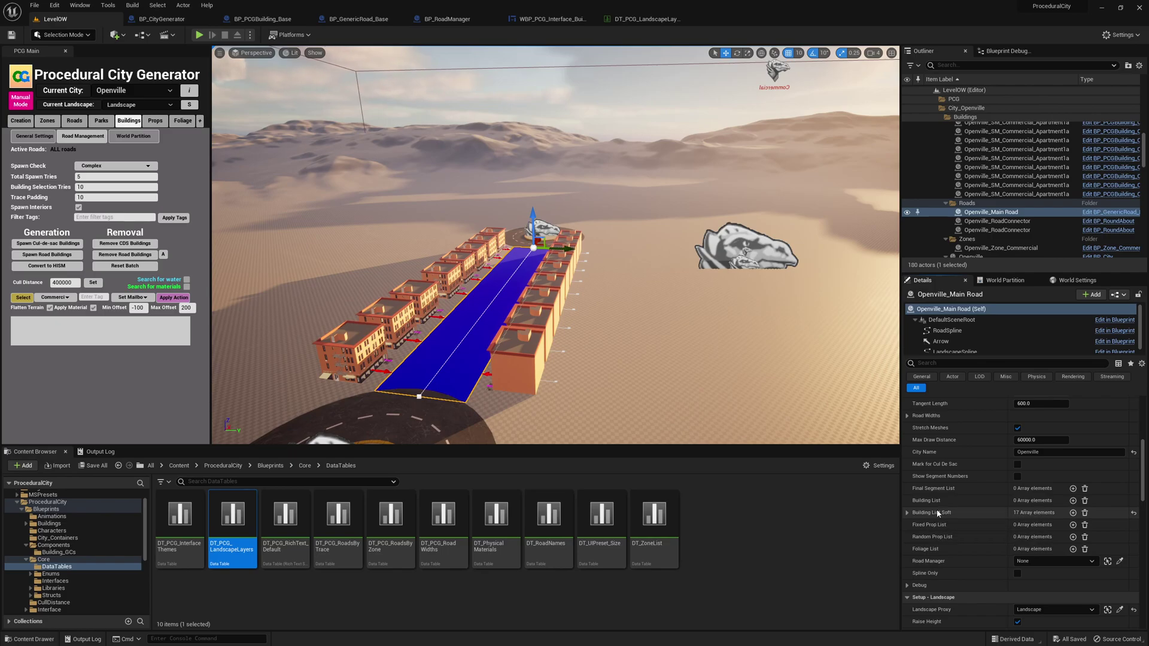
pyautogui.click(907, 512)
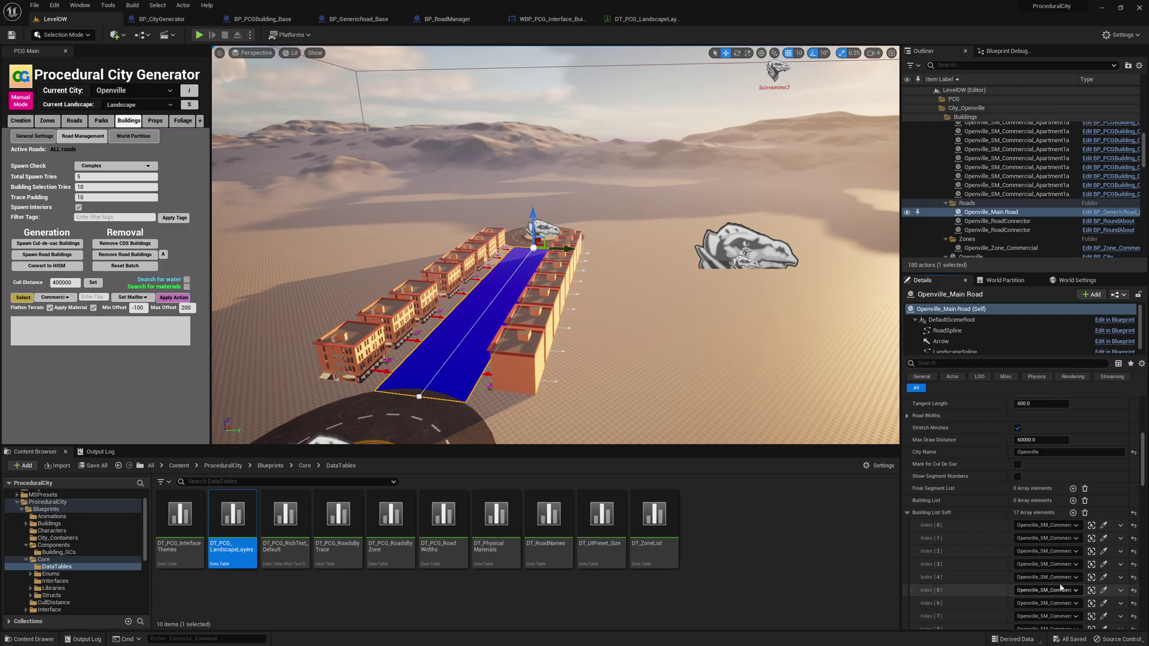
pyautogui.click(906, 513)
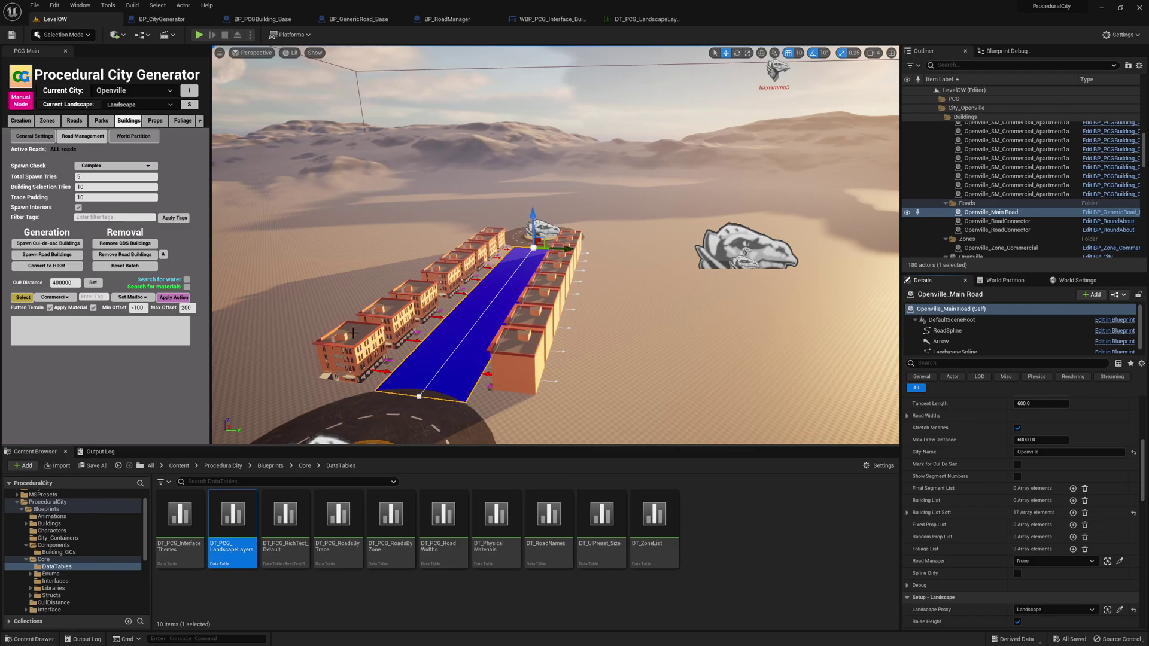
# Step: Select the Openville_SM_Commercial_Apartment1a building and review its Setup and Setup - Landscape properties
pyautogui.click(353, 333)
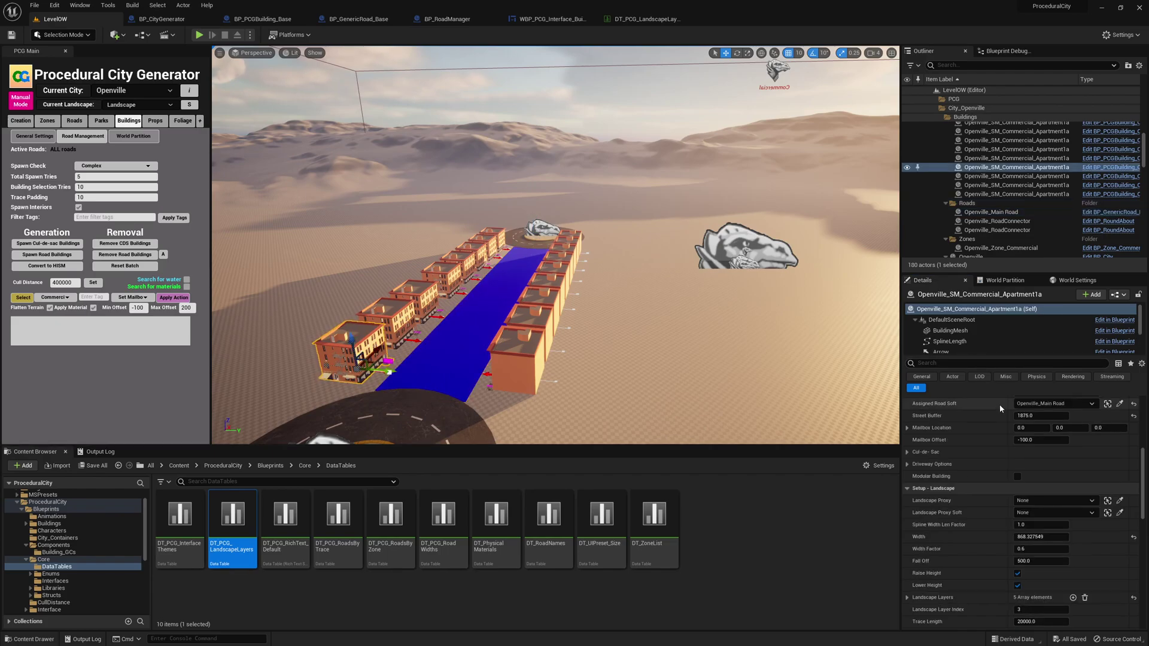
pyautogui.scroll(7, 998, 429)
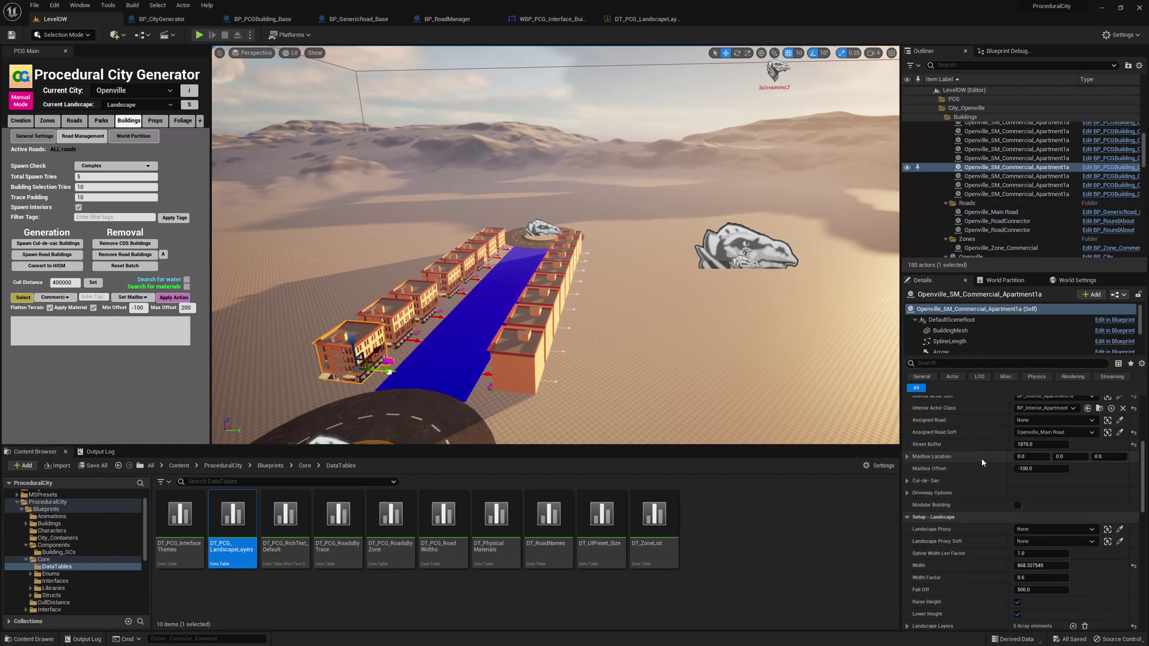
pyautogui.scroll(-2, 993, 466)
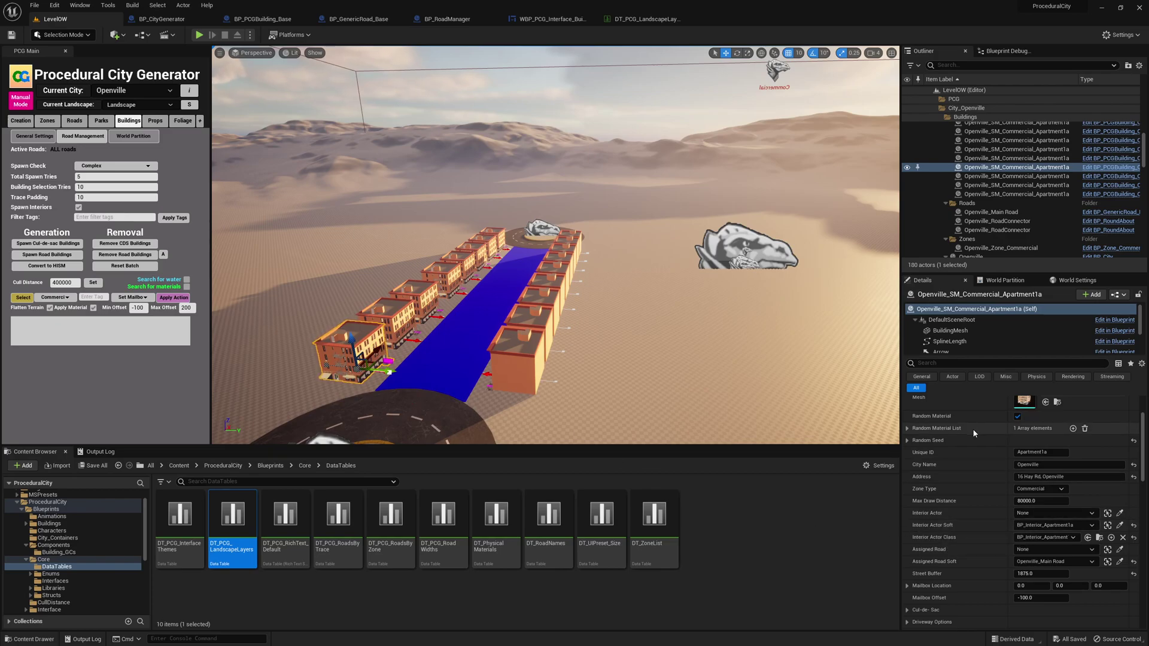
pyautogui.scroll(-3, 968, 515)
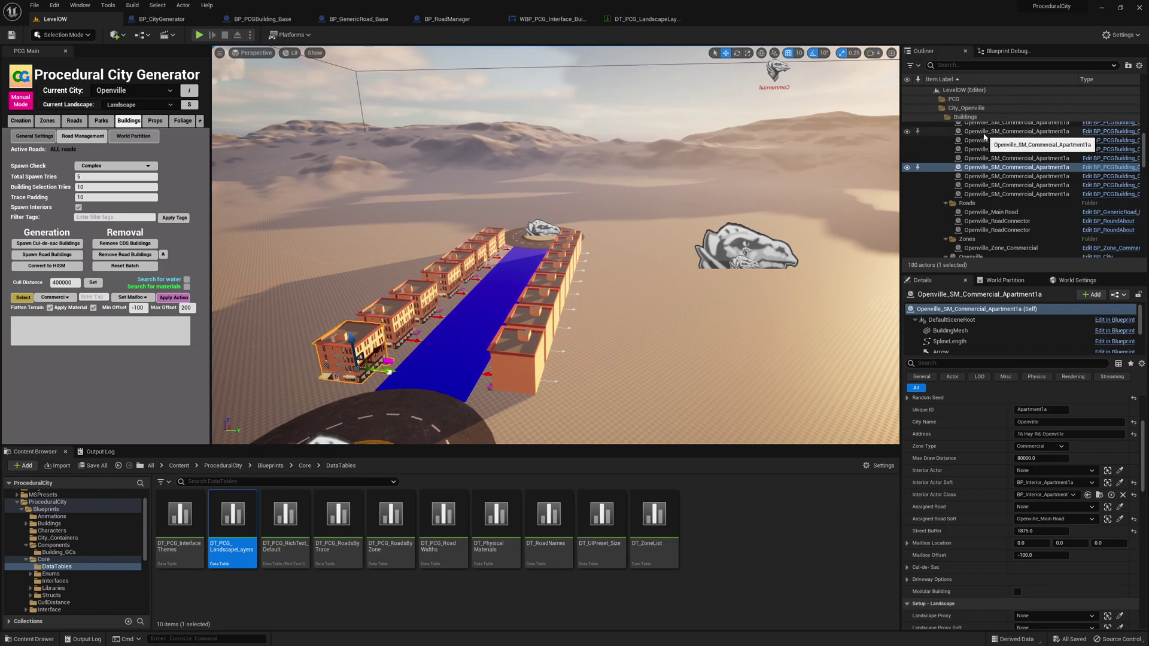
# Step: Scroll the Outliner past the Buildings, Roads and Zones folders to the Landscape streaming proxies
pyautogui.scroll(1, 993, 160)
pyautogui.scroll(2, 993, 161)
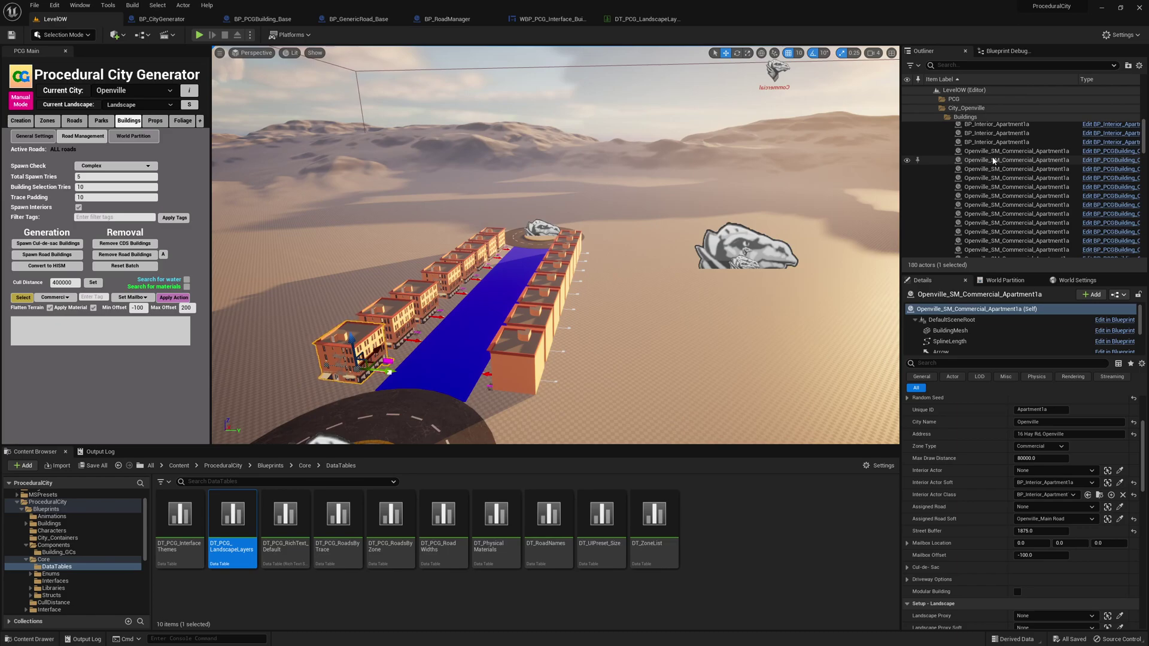
pyautogui.scroll(6, 996, 157)
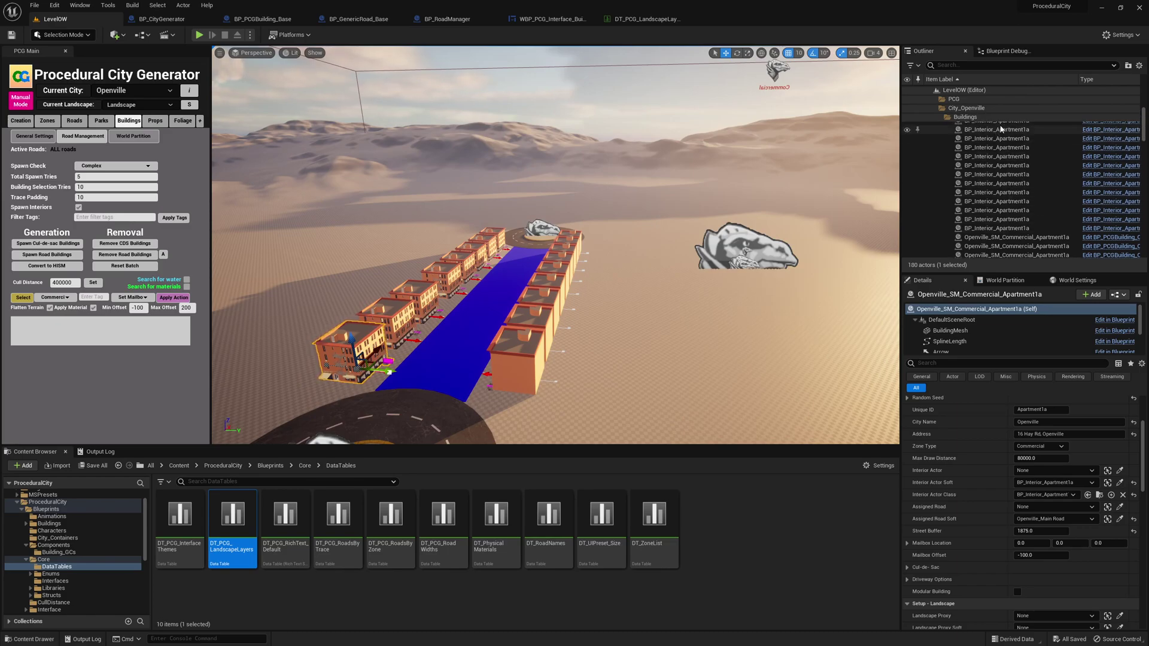
pyautogui.scroll(3, 987, 154)
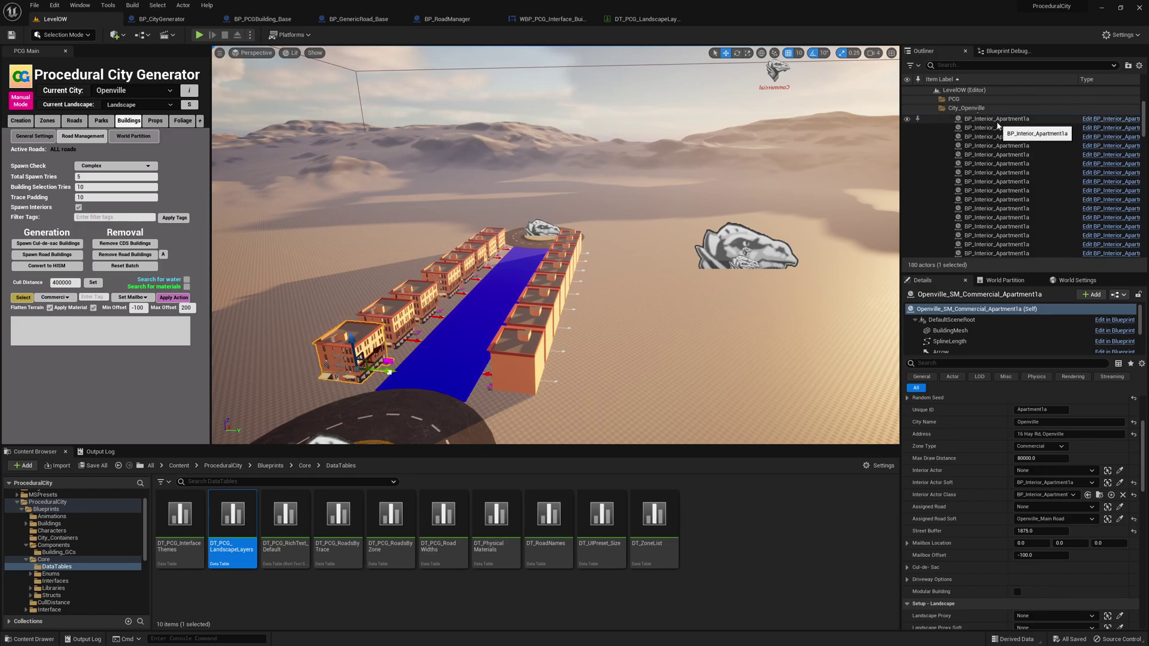
pyautogui.scroll(-10, 998, 124)
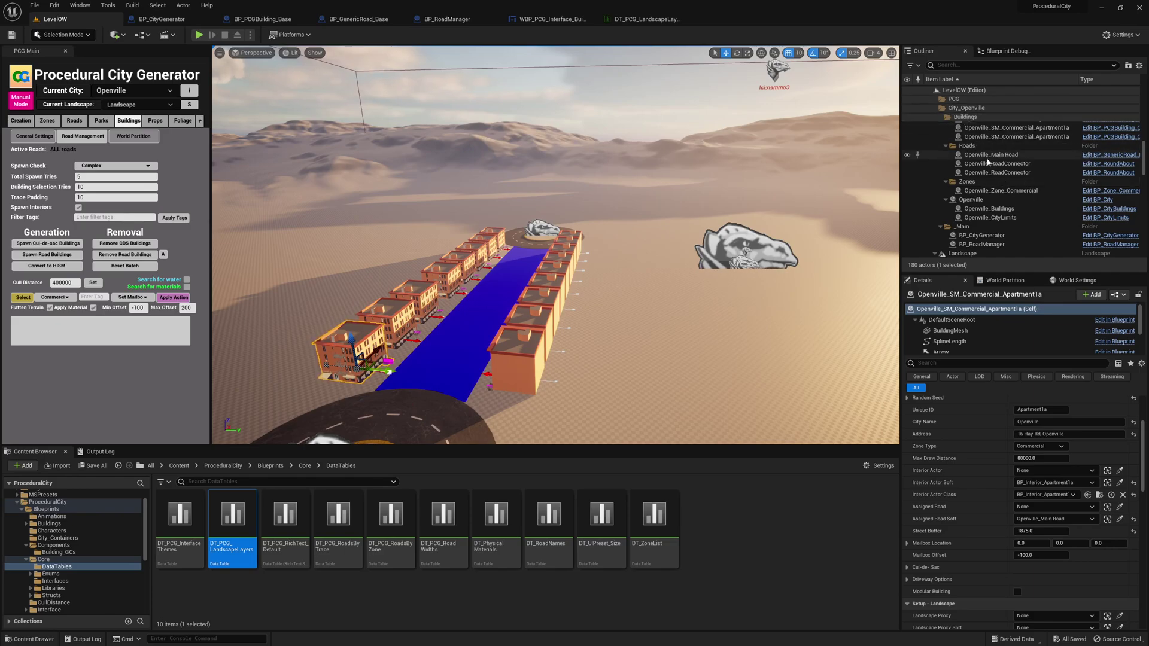
pyautogui.scroll(-4, 990, 162)
# Step: Bring the commercial apartment rows along the blue road into view
pyautogui.scroll(-1, 993, 168)
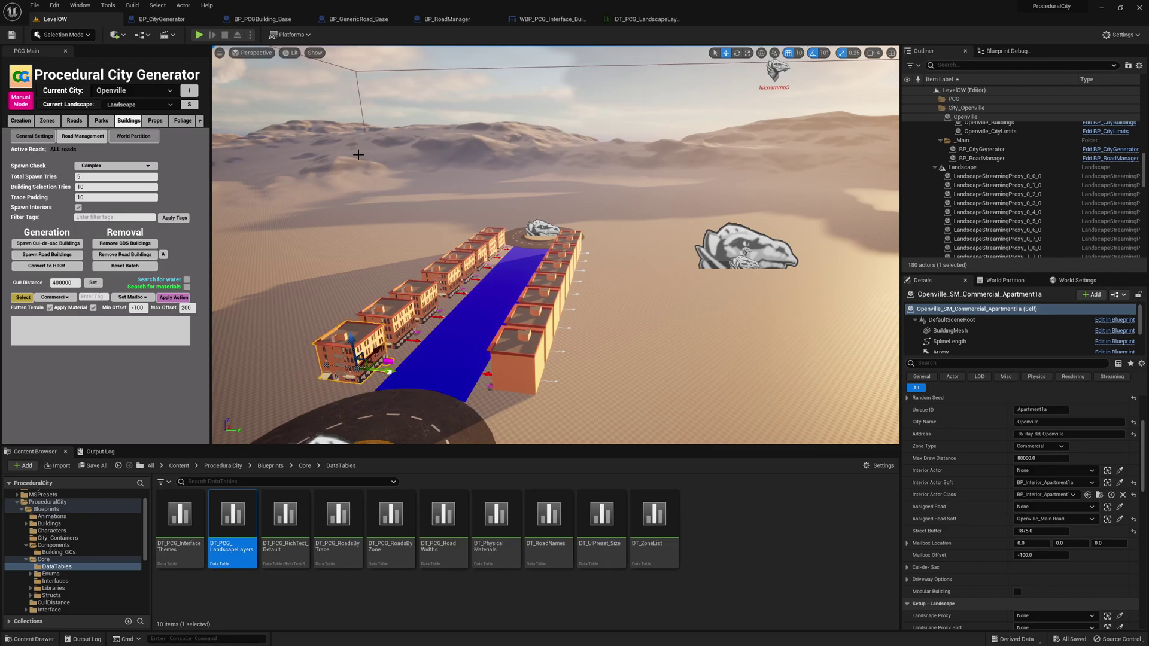
# Step: Orbit the camera down to a low side view of the two building rows
pyautogui.keyDown('alt'); pyautogui.moveTo(606, 136); pyautogui.dragTo(484, 138); pyautogui.keyUp('alt')
pyautogui.keyDown('alt'); pyautogui.moveTo(867, 84); pyautogui.dragTo(587, 138); pyautogui.keyUp('alt')
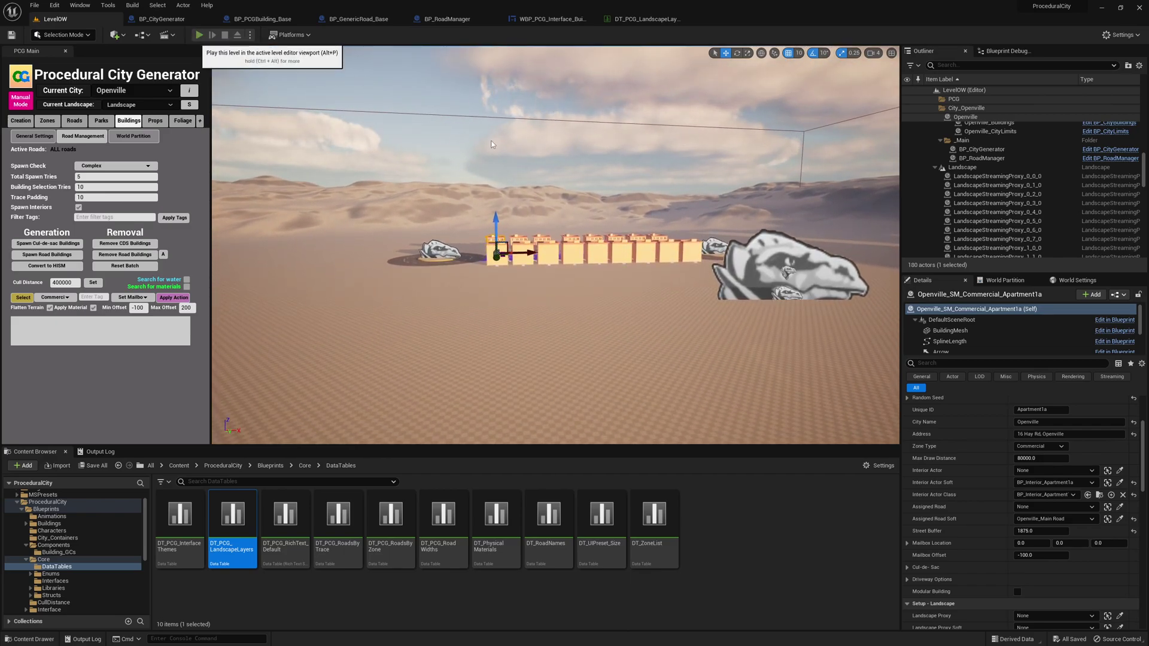
# Step: Play the level in the editor and run the character across the desert toward the city
pyautogui.hotkey('alt', 'p')
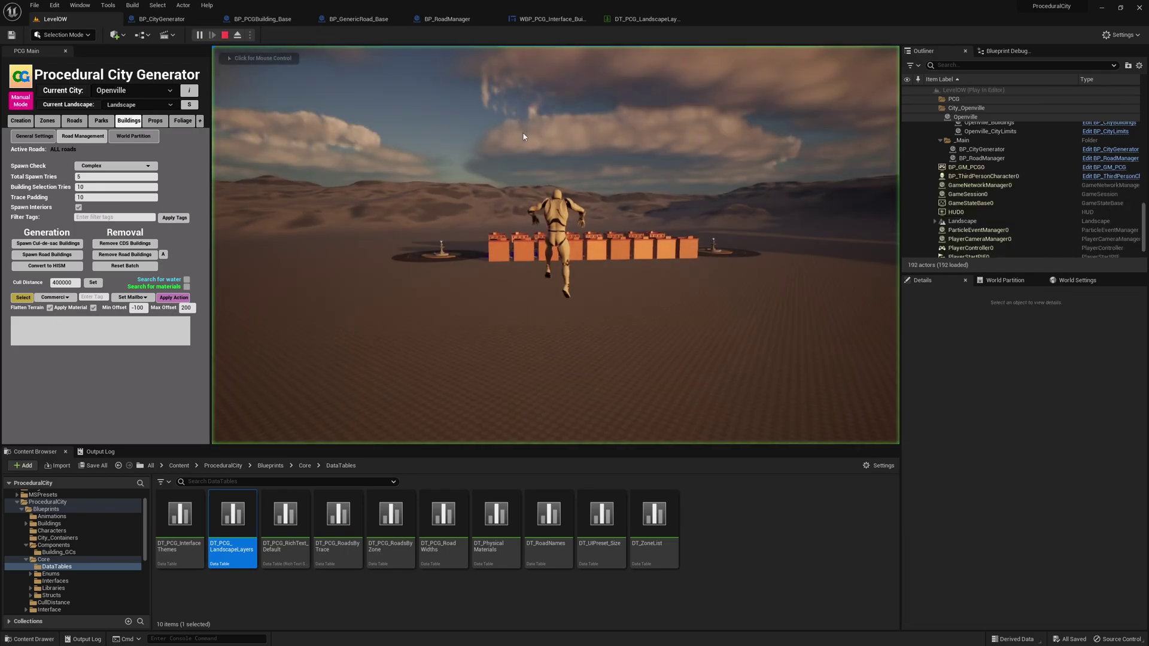
pyautogui.press('w')
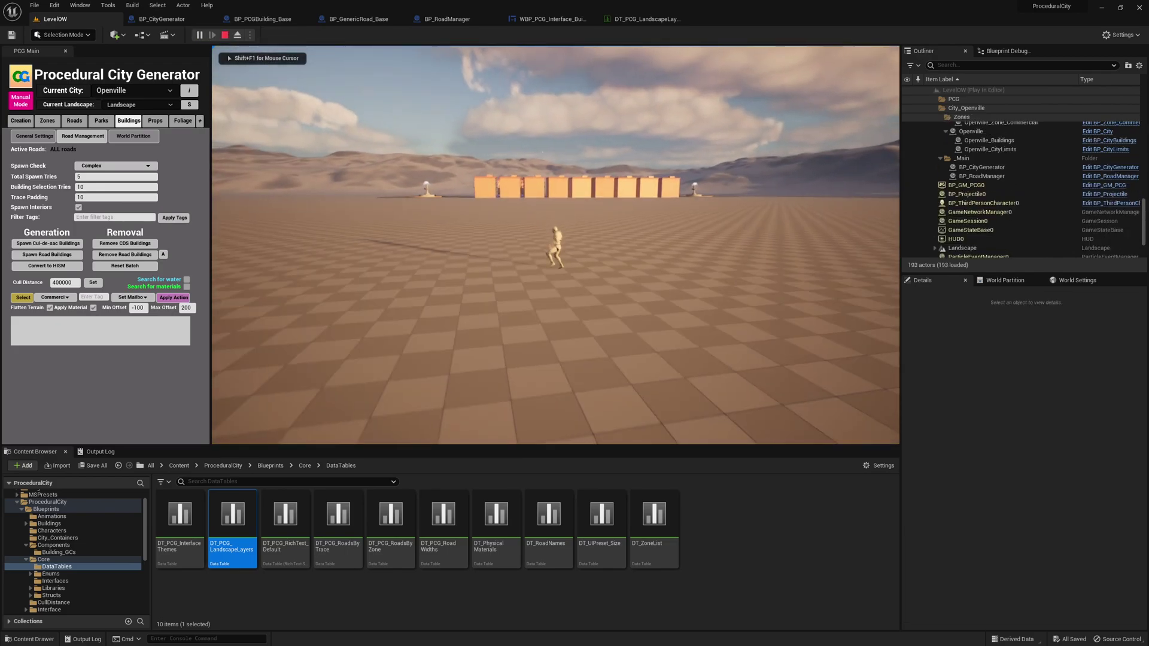
pyautogui.press('s')
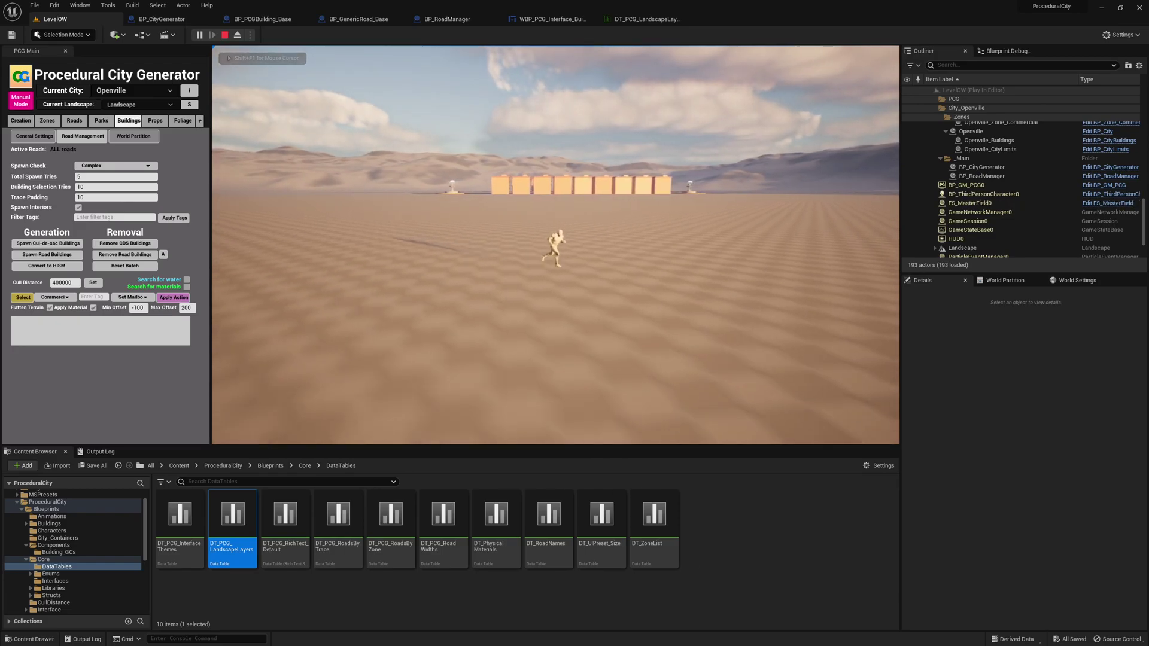
pyautogui.press('s')
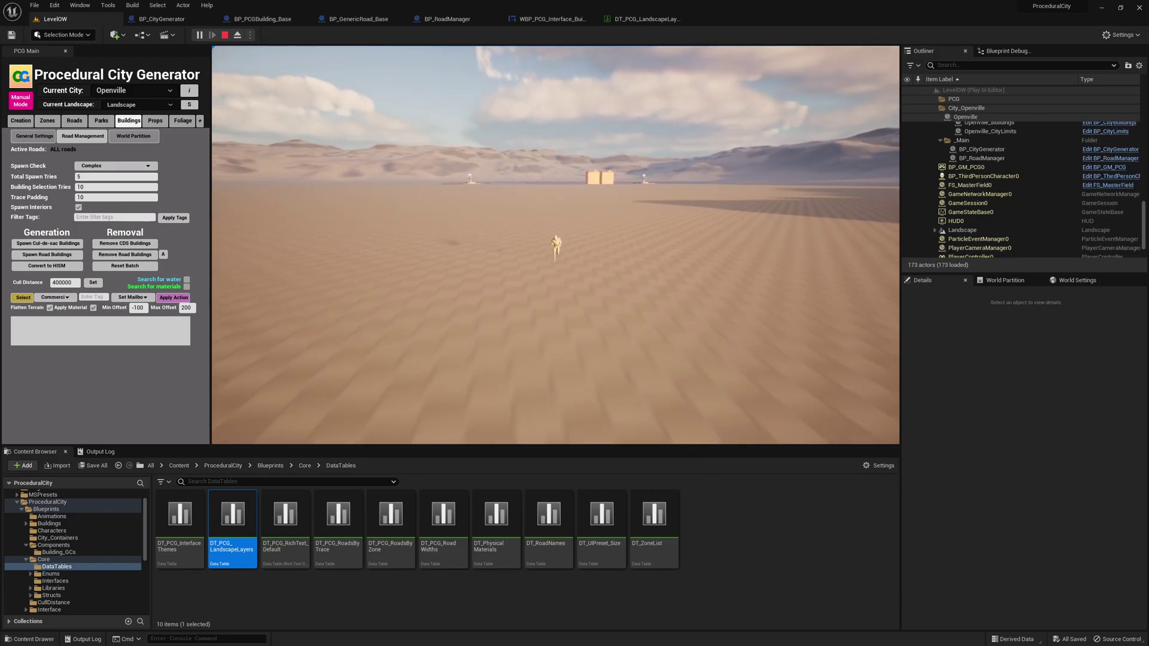
pyautogui.press('s')
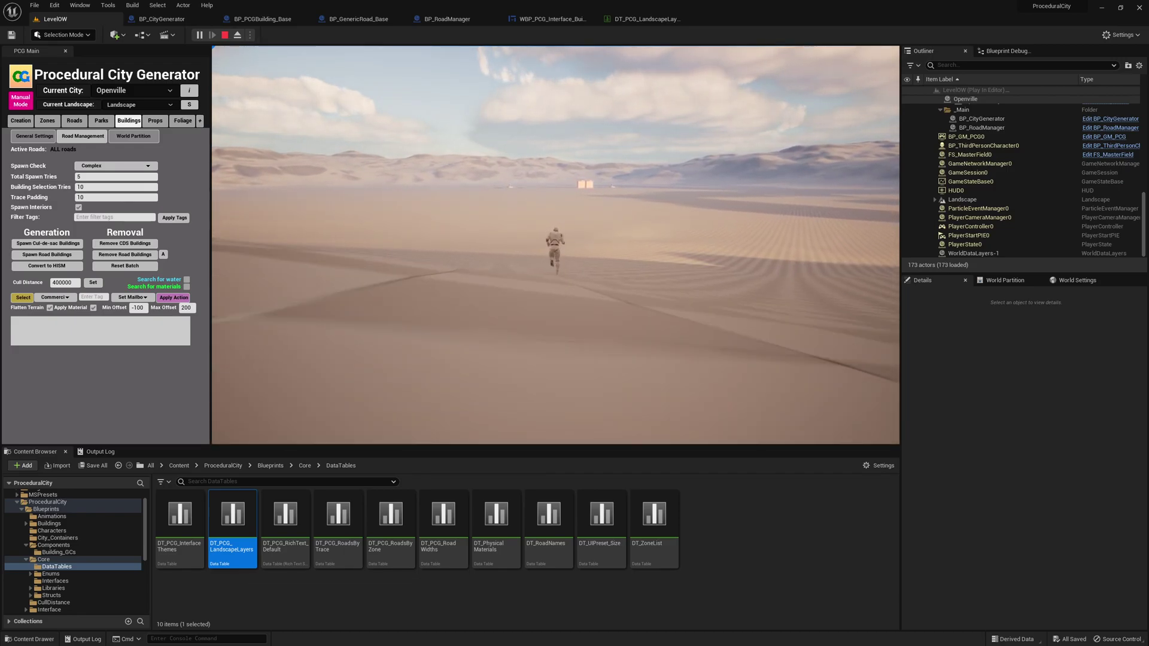
pyautogui.press('s')
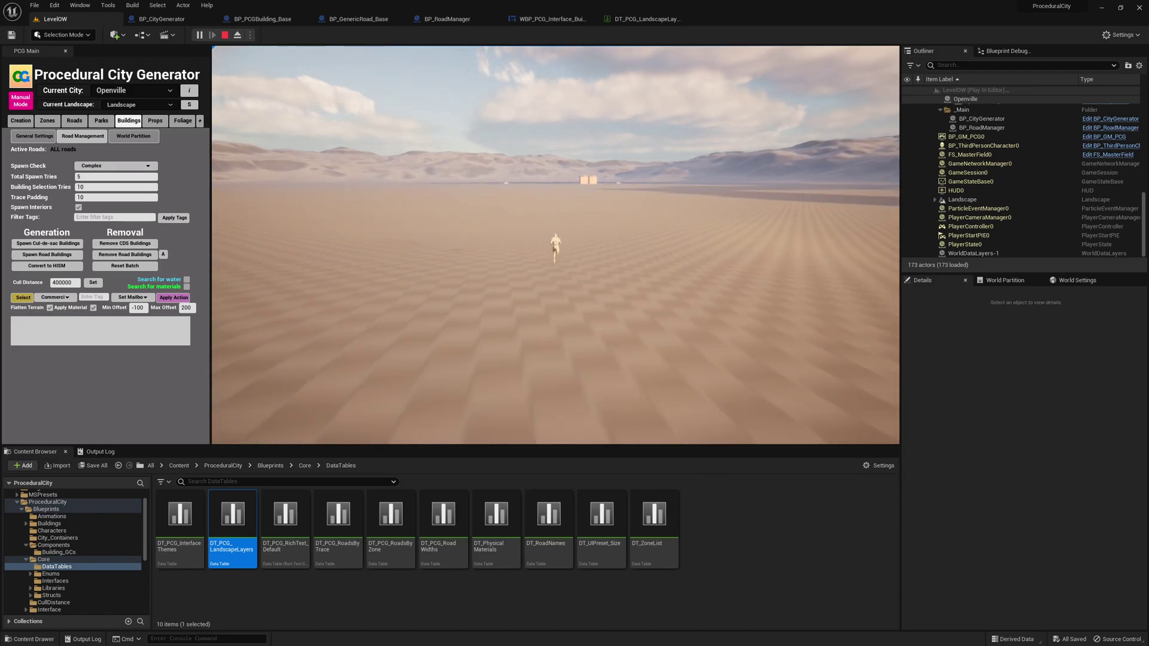
pyautogui.press('w')
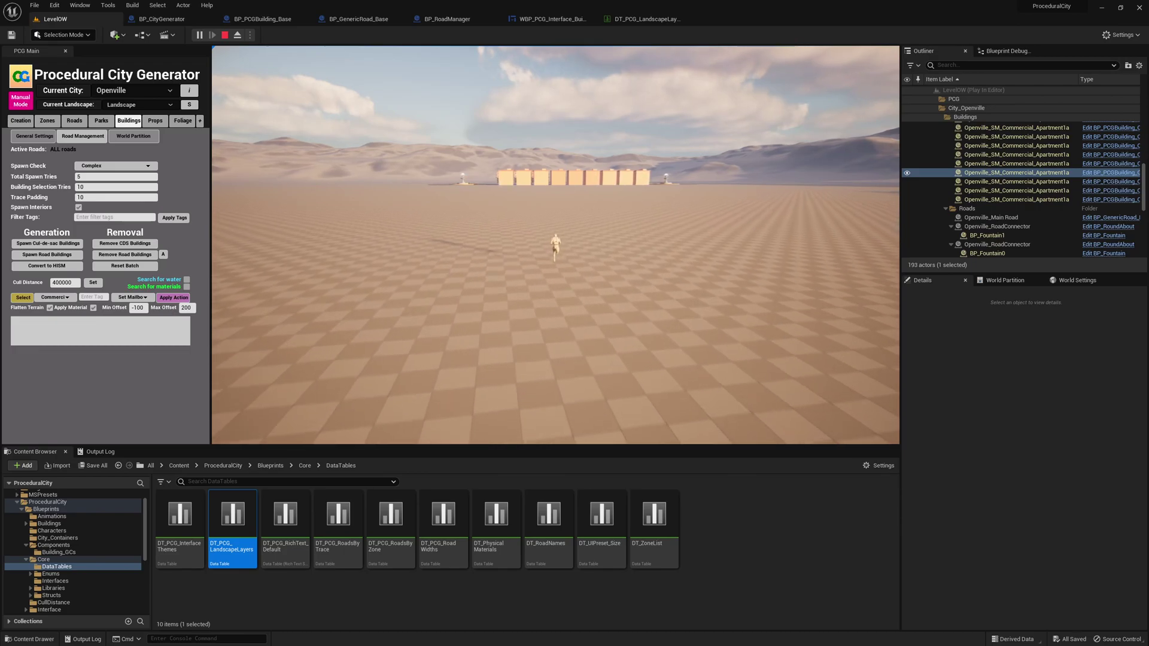
pyautogui.press('w')
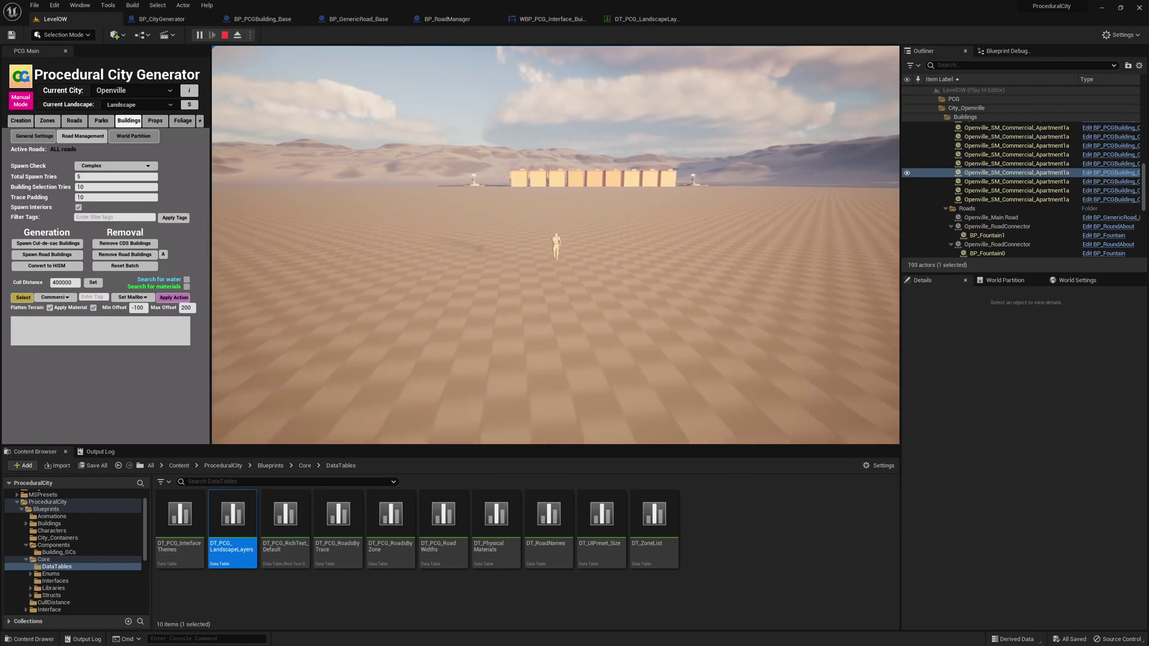
pyautogui.press('w')
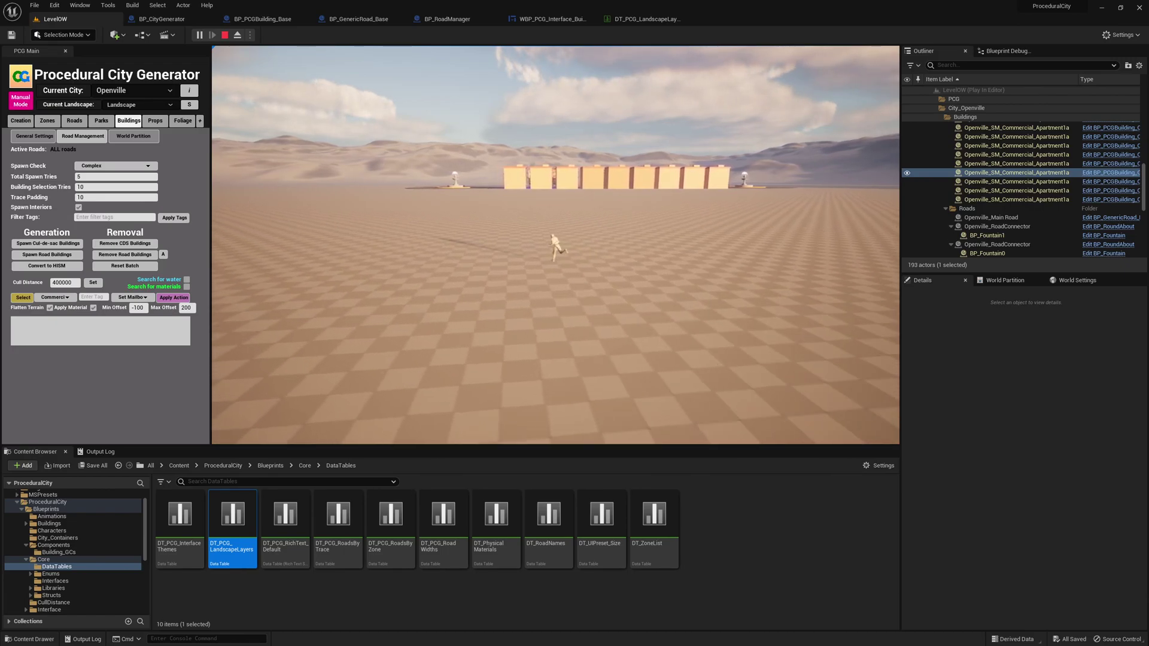
# Step: Run up to the fountain roundabout and along the road beside the apartment buildings
pyautogui.press('w')
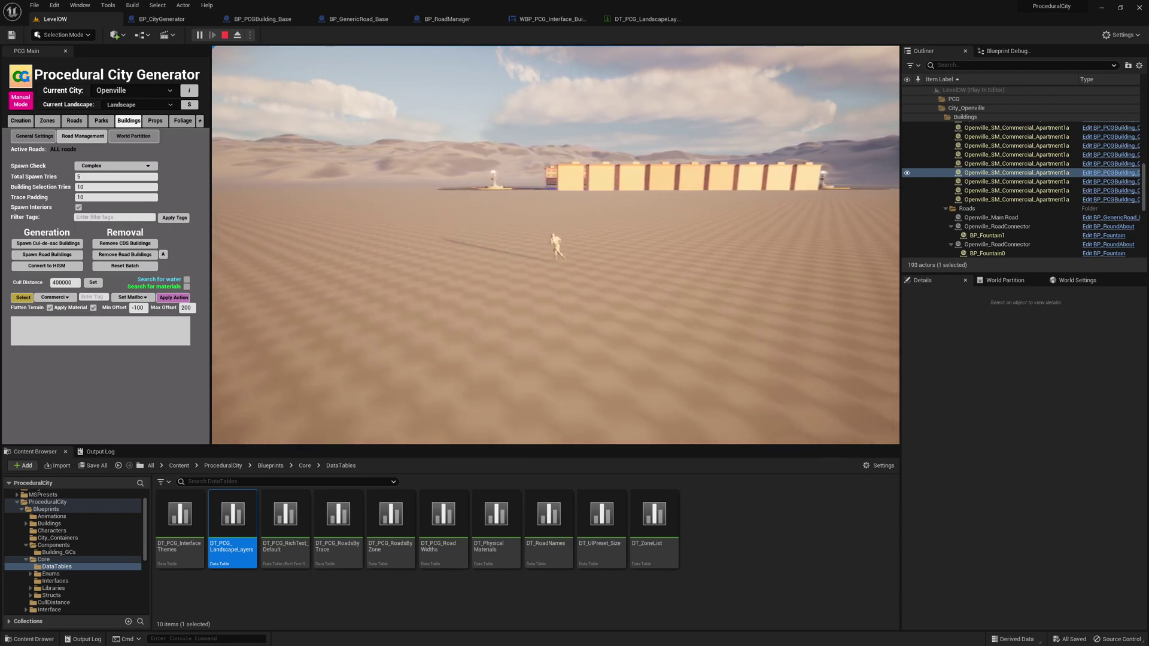
pyautogui.press('w')
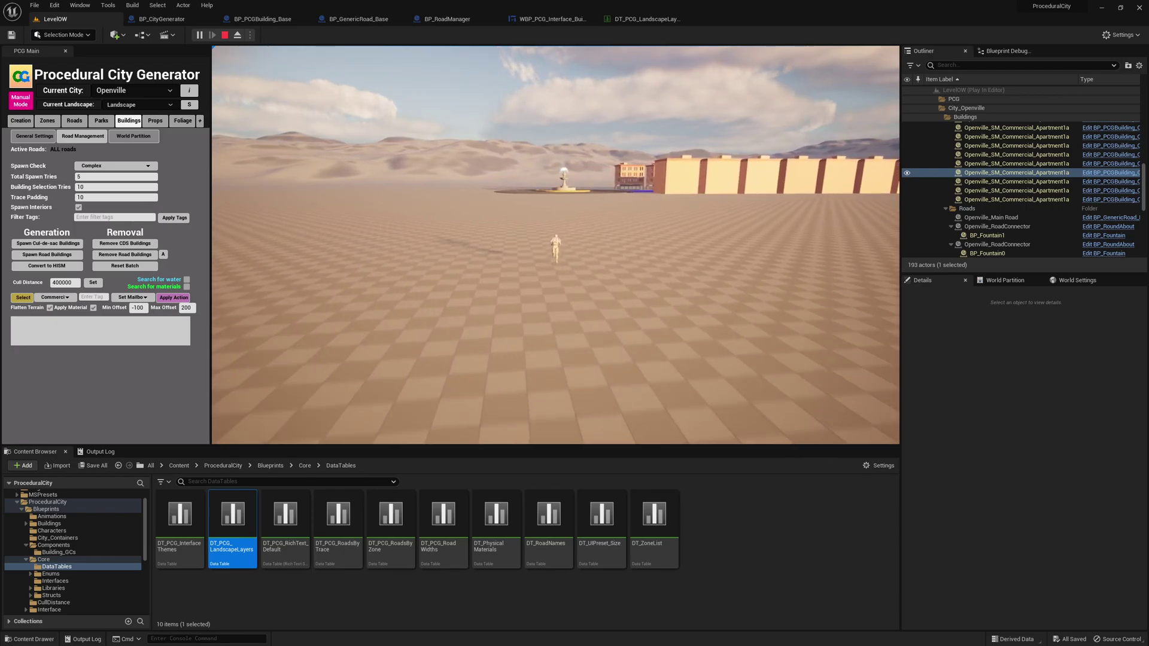
pyautogui.press('w')
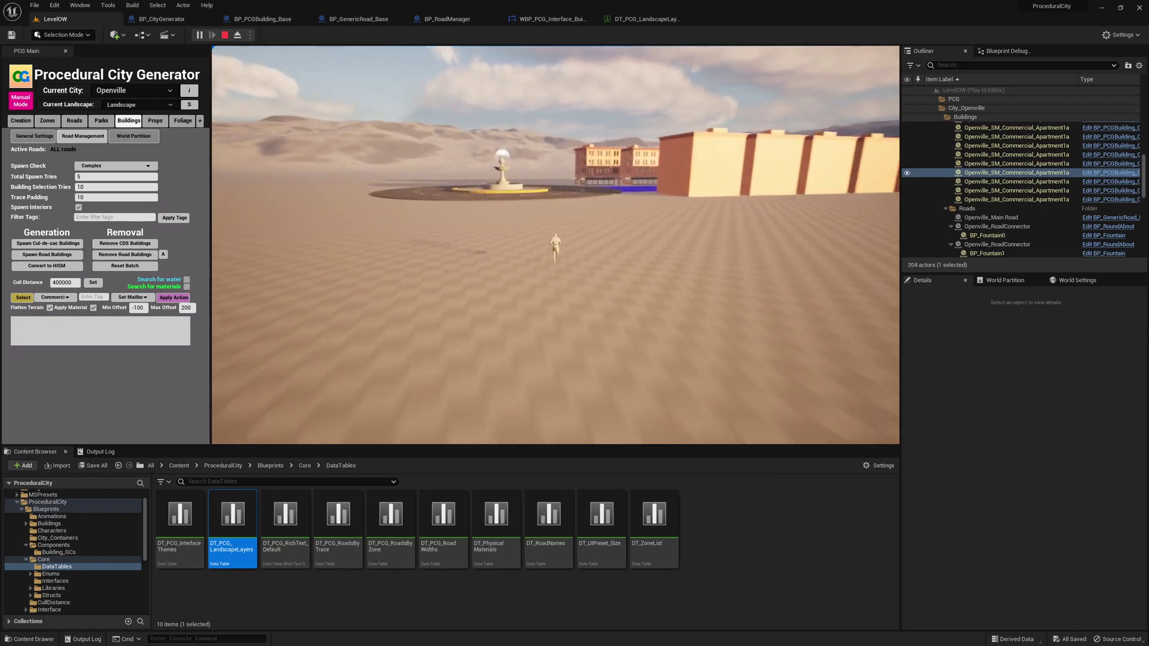
pyautogui.press('w')
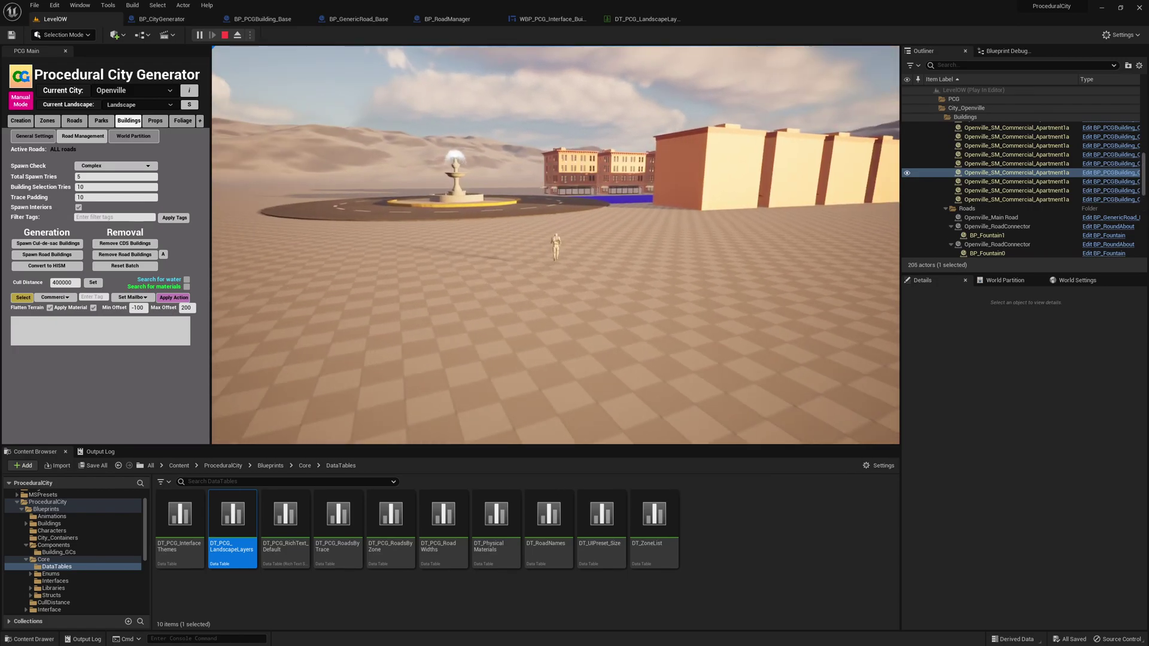
pyautogui.press('w')
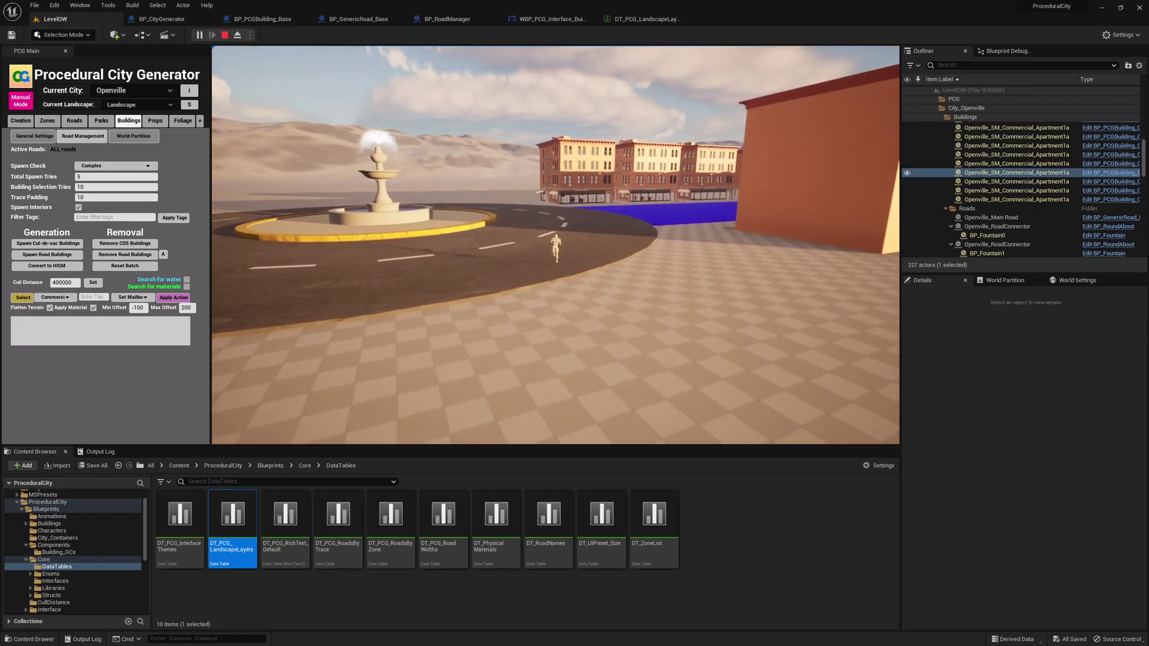
pyautogui.press('w')
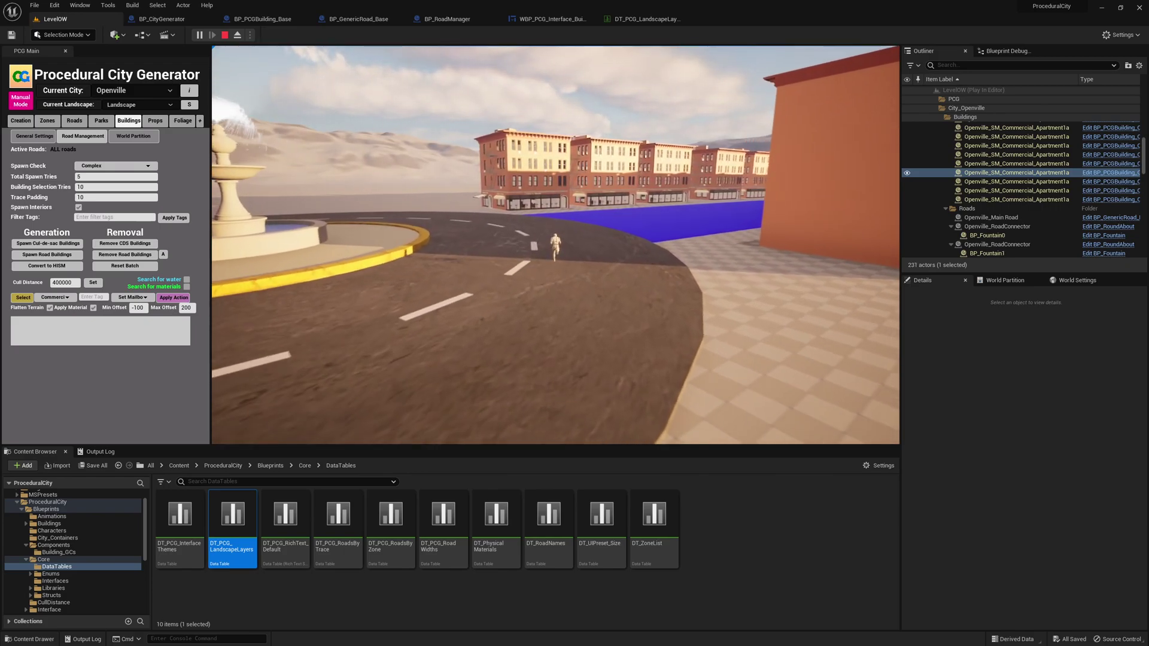
pyautogui.press('w')
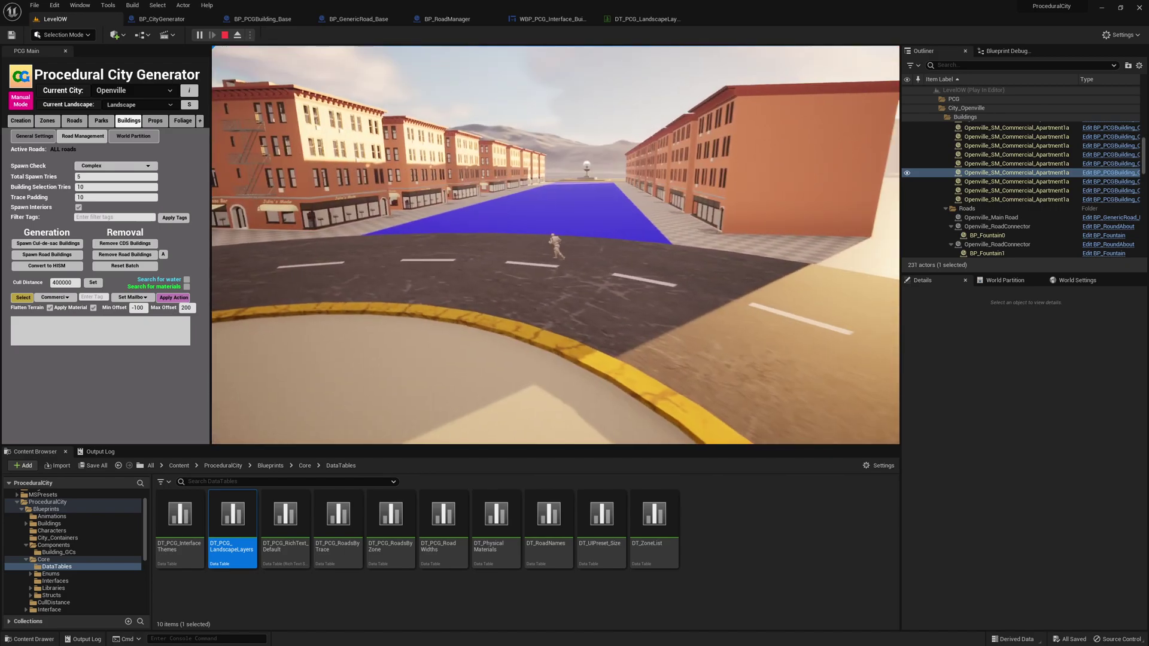
pyautogui.press('w')
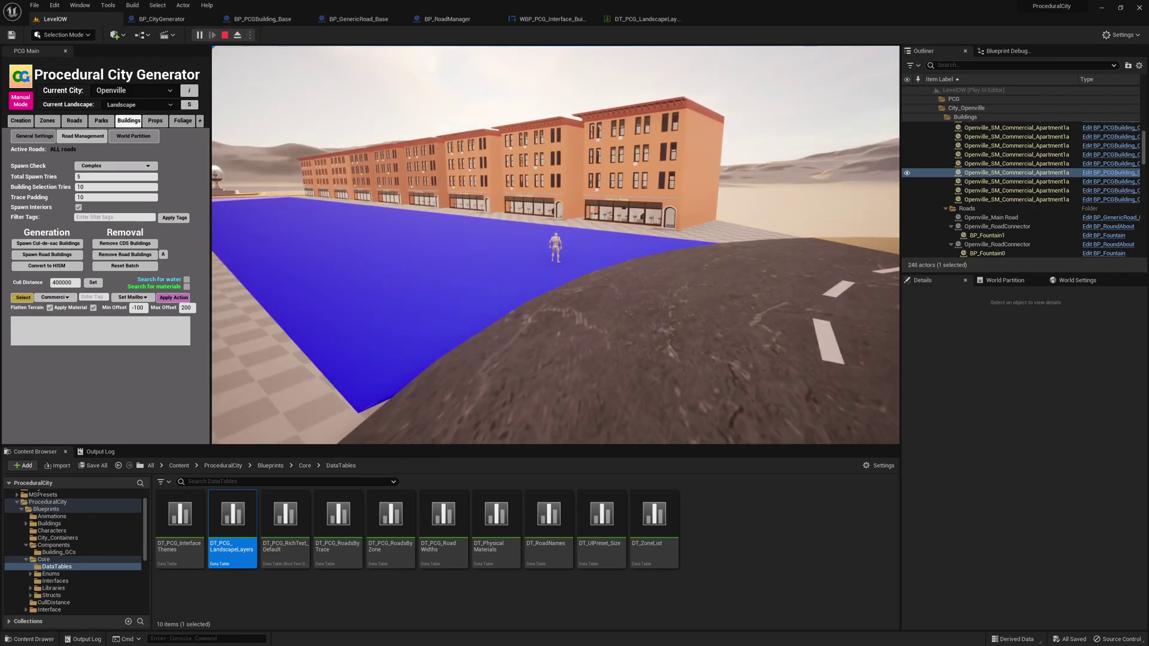
# Step: Play full-screen with the mouse captured and blast the end apartment building into debris
pyautogui.press('F11')
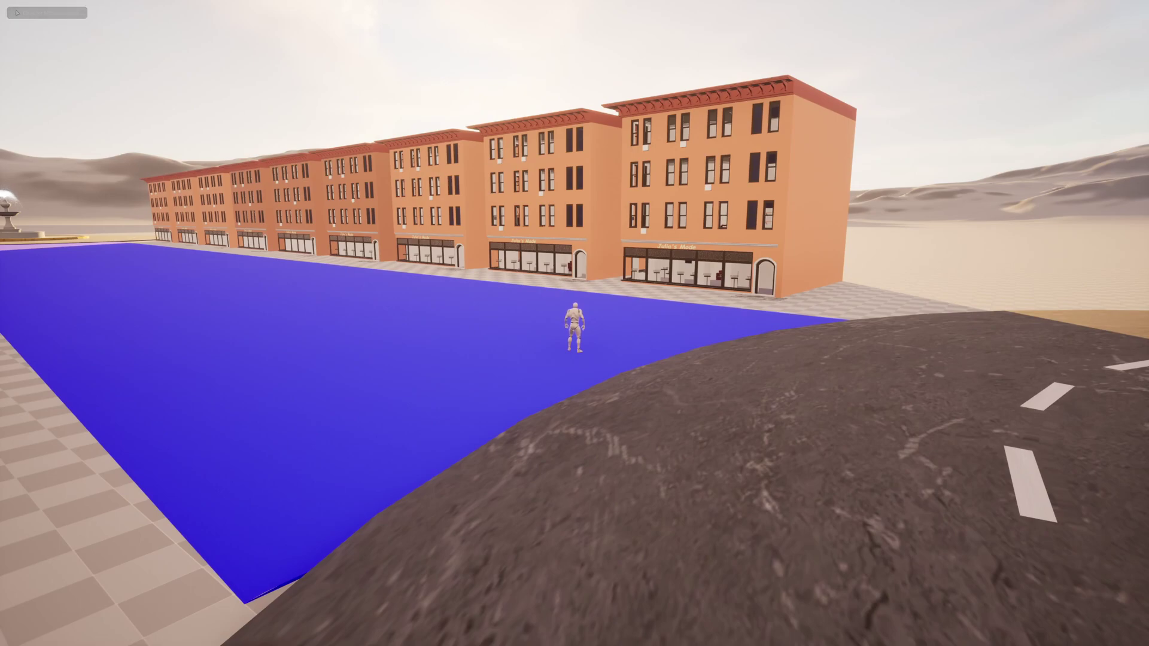
pyautogui.click(574, 323)
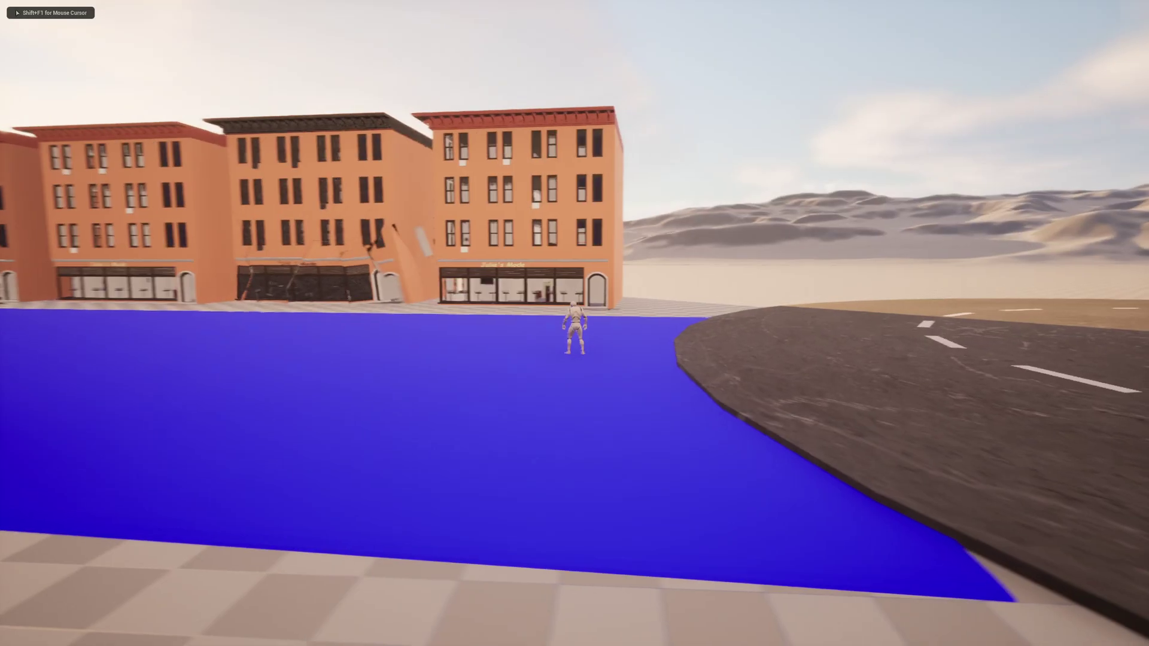
pyautogui.press('w')
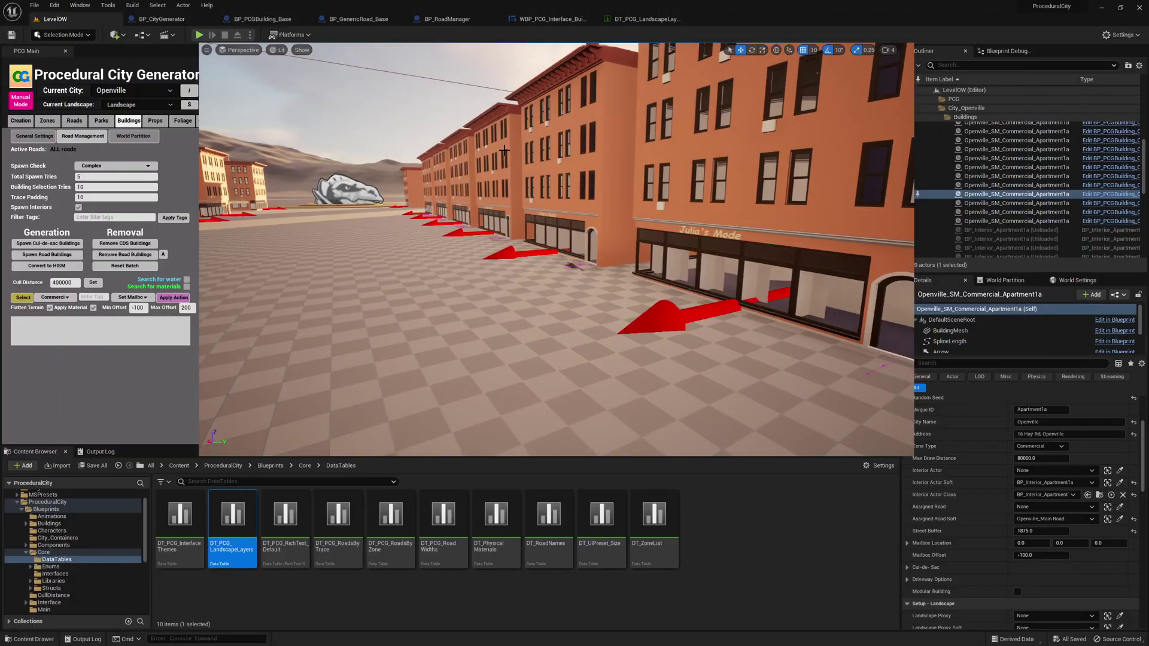
# Step: Frame the next apartment and show its Comp_MakeDestructible settings: HP 20.0, radial magnitude 10000.0
pyautogui.press('F11')
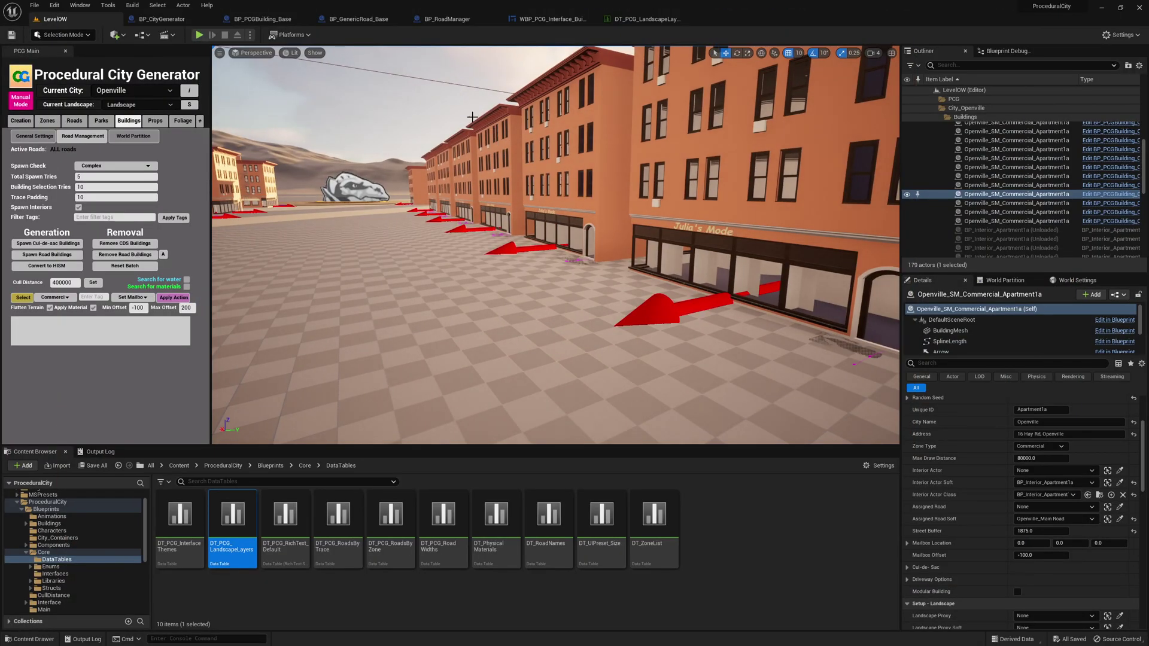
pyautogui.click(688, 206)
pyautogui.press('f')
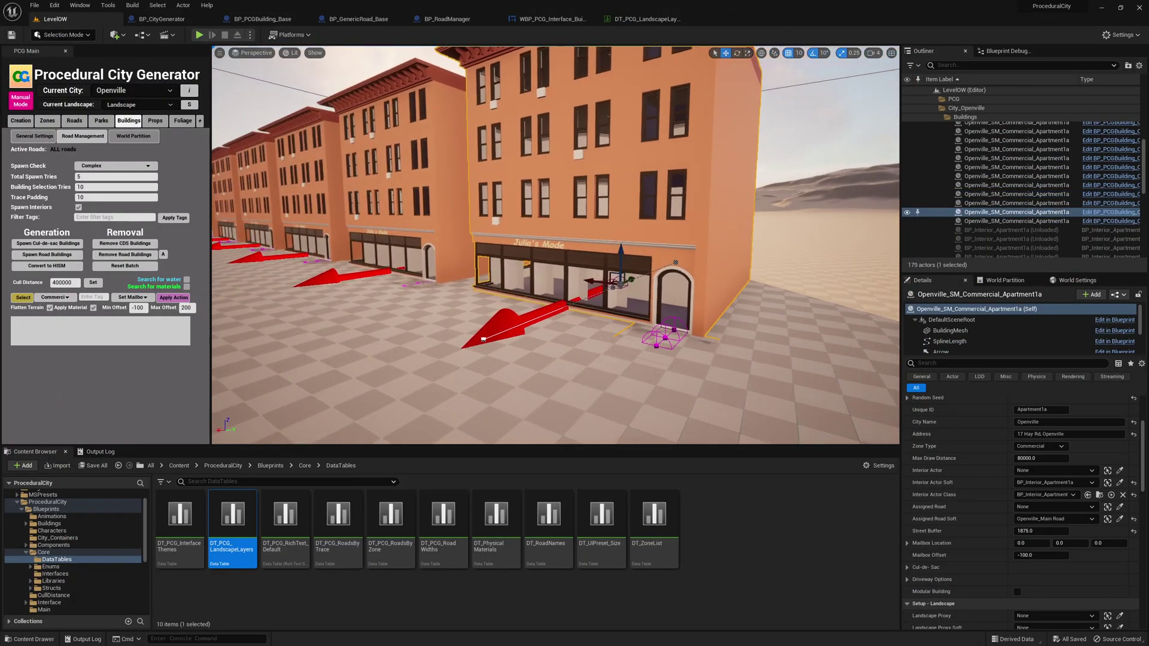
pyautogui.click(914, 309)
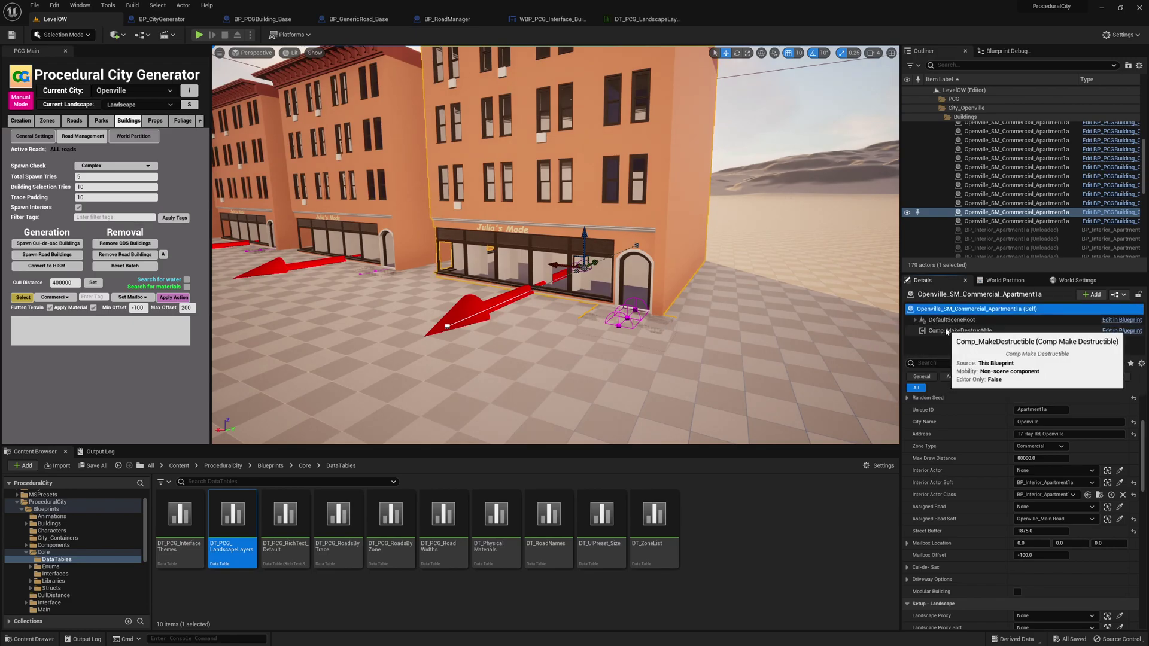
pyautogui.click(961, 331)
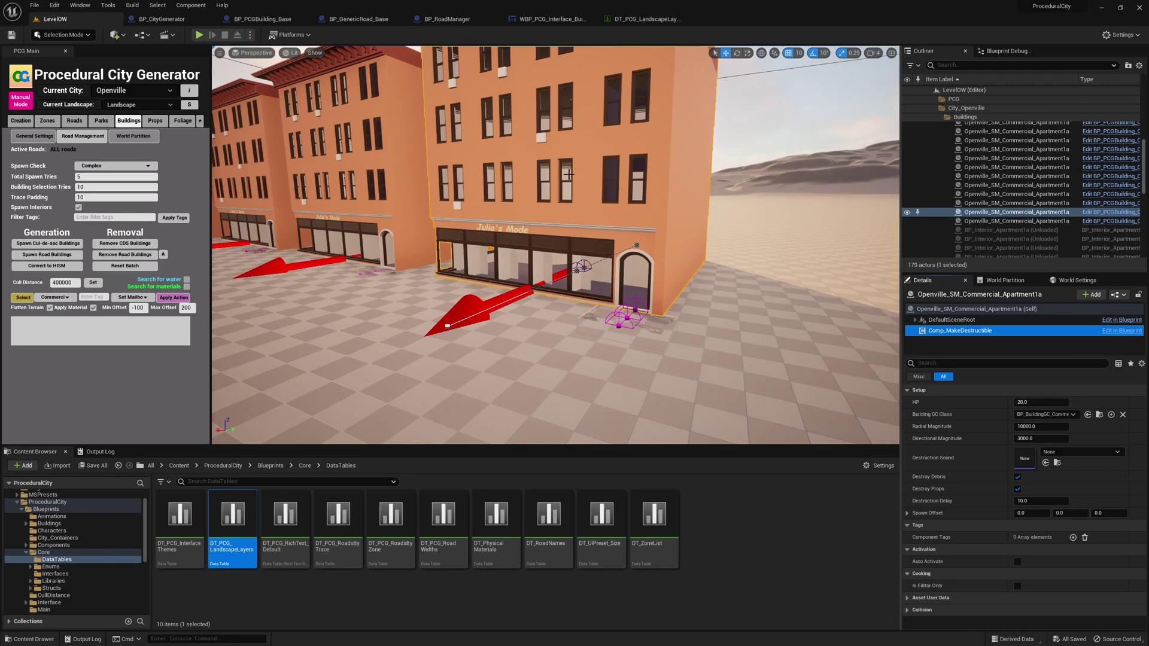
pyautogui.moveTo(569, 175); pyautogui.dragTo(574, 192, button='right')
pyautogui.press('f')
pyautogui.moveTo(507, 245); pyautogui.dragTo(530, 212, button='right')
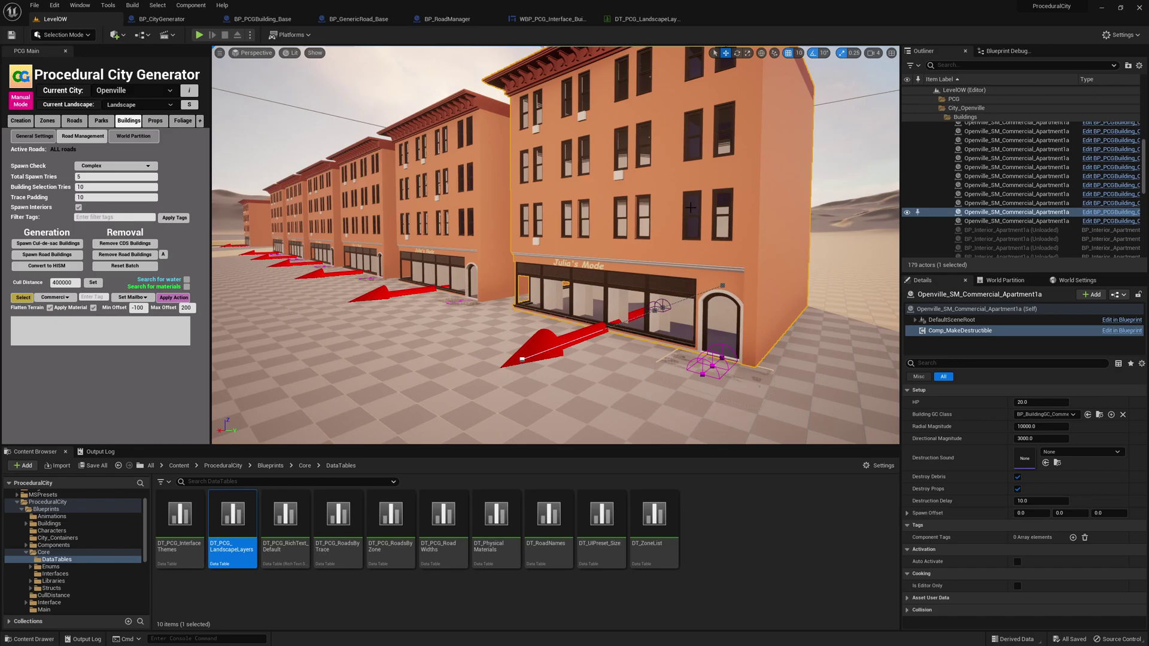
# Step: Fly up to an aerial view of the street and select the apartment beside the roundabout
pyautogui.moveTo(696, 183); pyautogui.dragTo(526, 187, button='right')
pyautogui.moveTo(674, 184); pyautogui.dragTo(672, 184, button='right')
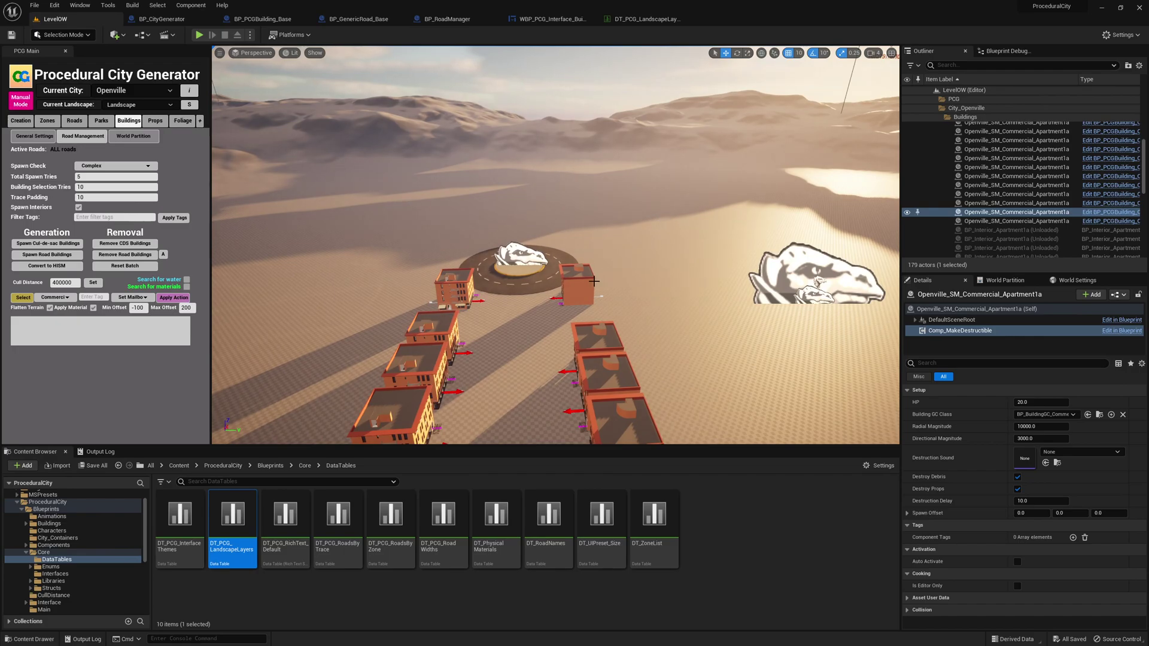
pyautogui.click(589, 282)
# Step: Expand the apartment's Landscape Layers array under Setup - Landscape to show Index 0–4
pyautogui.scroll(-5, 987, 467)
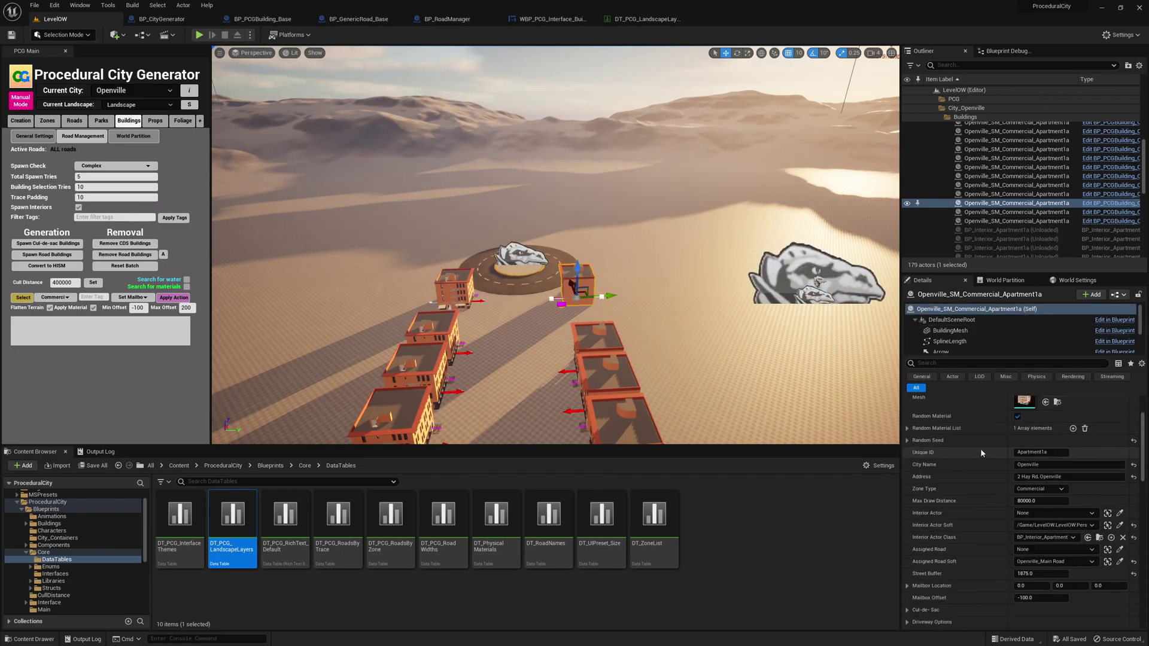
pyautogui.scroll(-5, 983, 458)
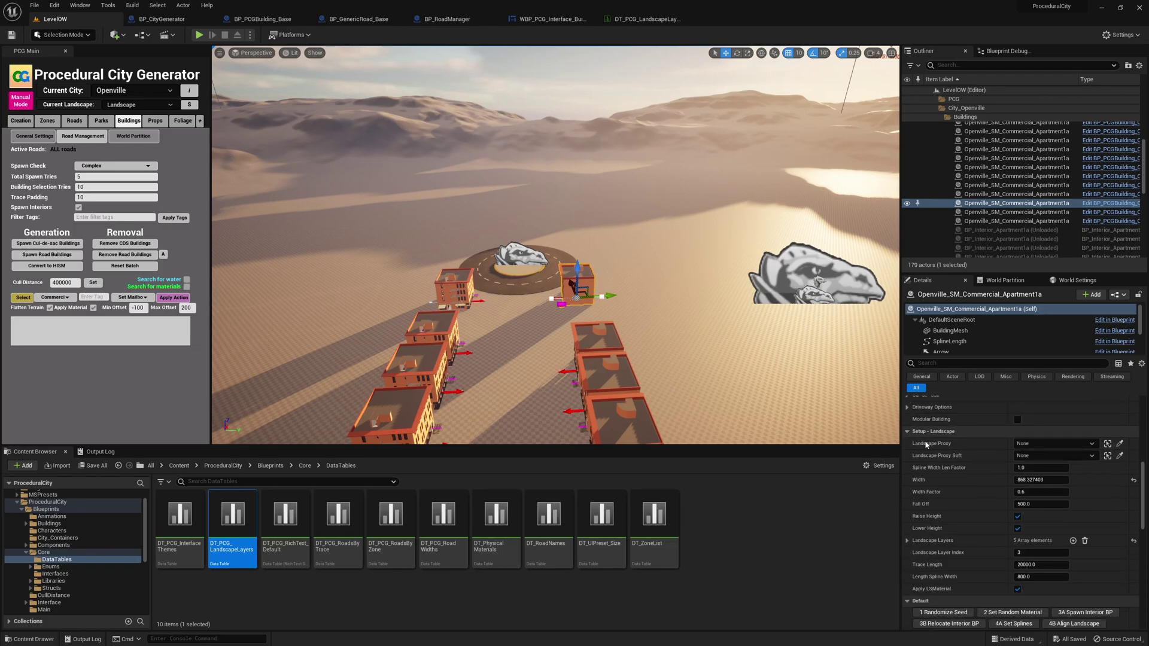
pyautogui.scroll(-2, 921, 454)
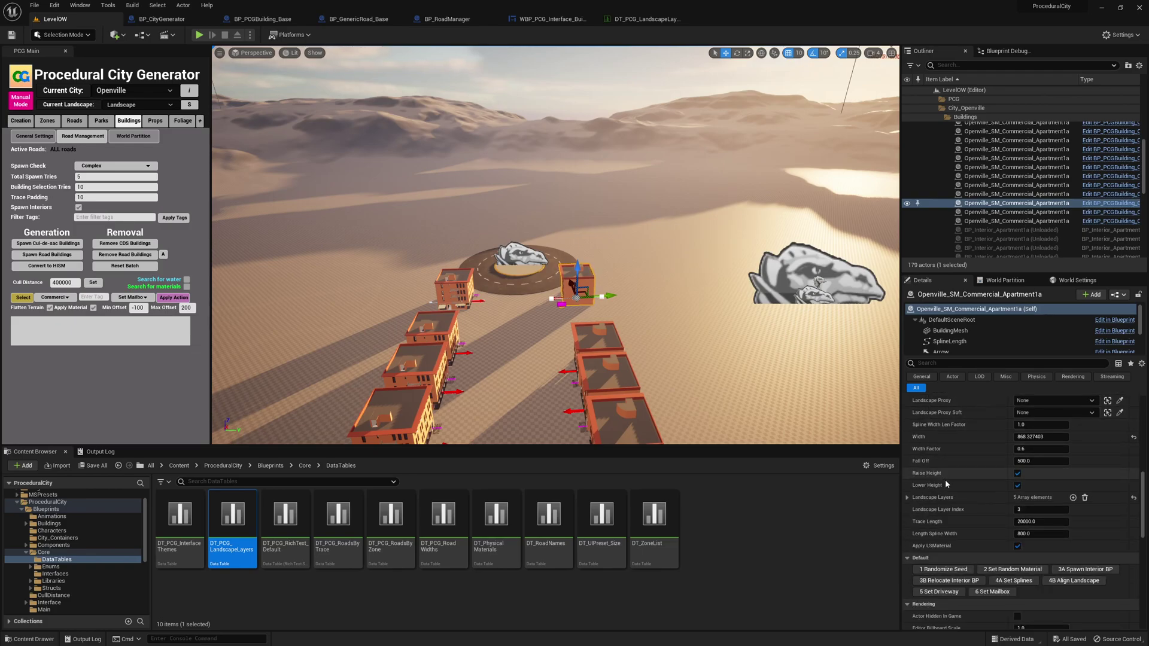
pyautogui.click(907, 497)
pyautogui.scroll(-2, 957, 484)
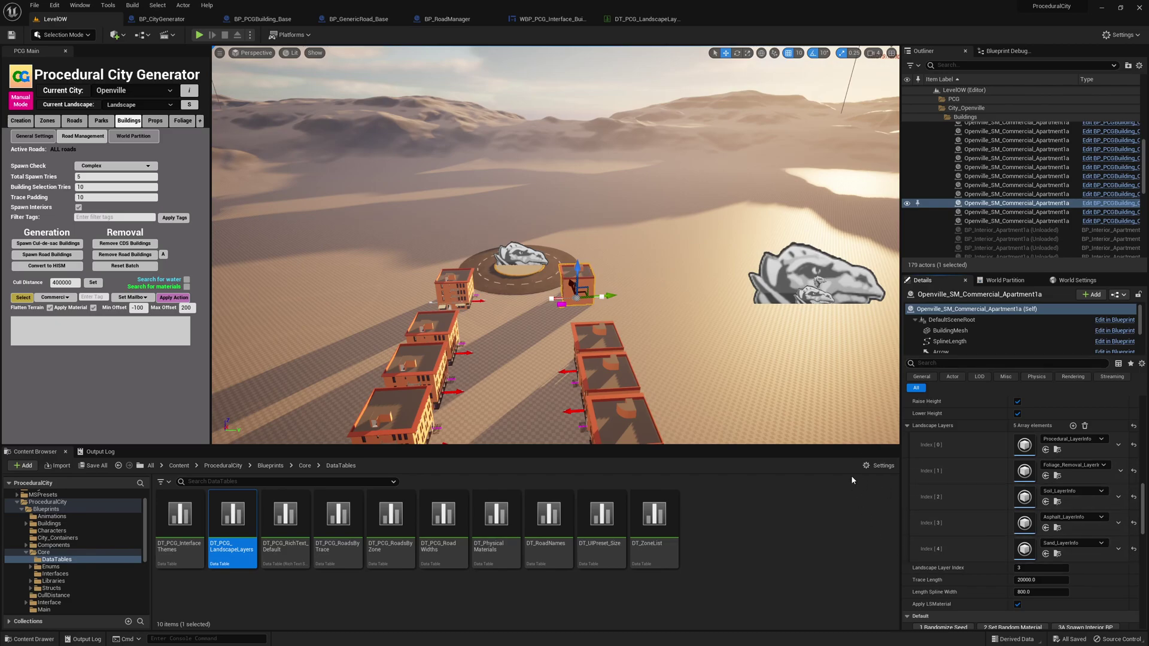
# Step: Review the DT_PCG_LandscapeLayers five-layer row, then show LevelOW's World Partition map from above
pyautogui.click(626, 20)
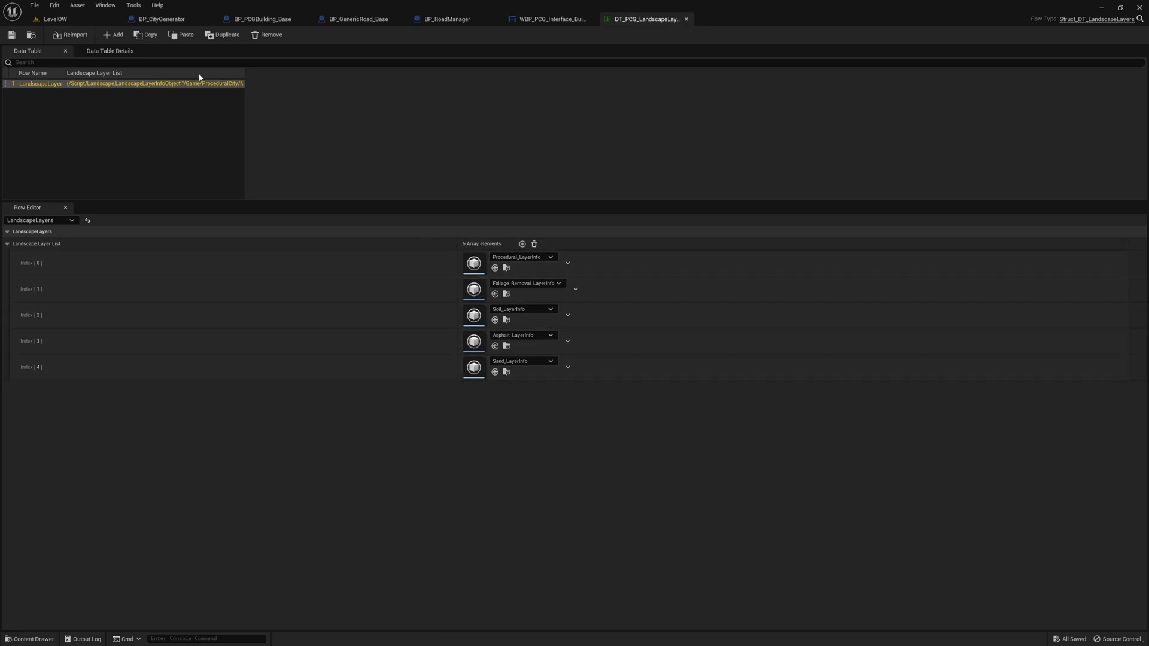
pyautogui.click(55, 18)
pyautogui.moveTo(570, 216); pyautogui.dragTo(808, 275, button='right')
pyautogui.click(1005, 280)
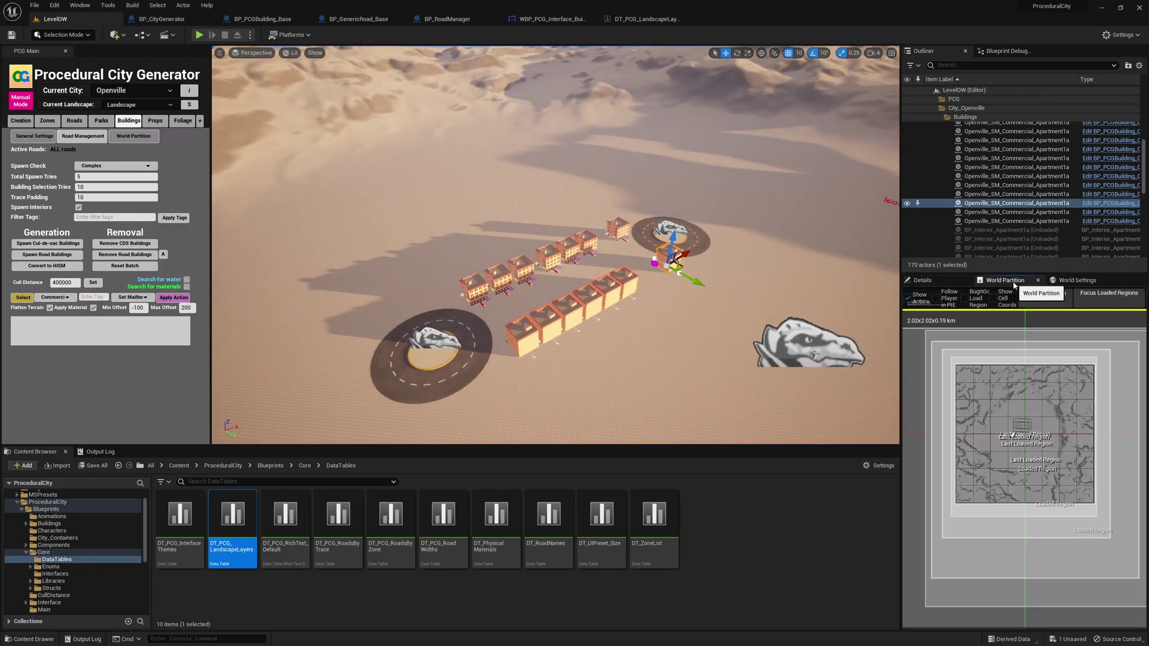
# Step: Marquee-select the minimap regions around the city and load them with Load Region From Selection
pyautogui.rightClick(1145, 602)
pyautogui.click(1095, 580)
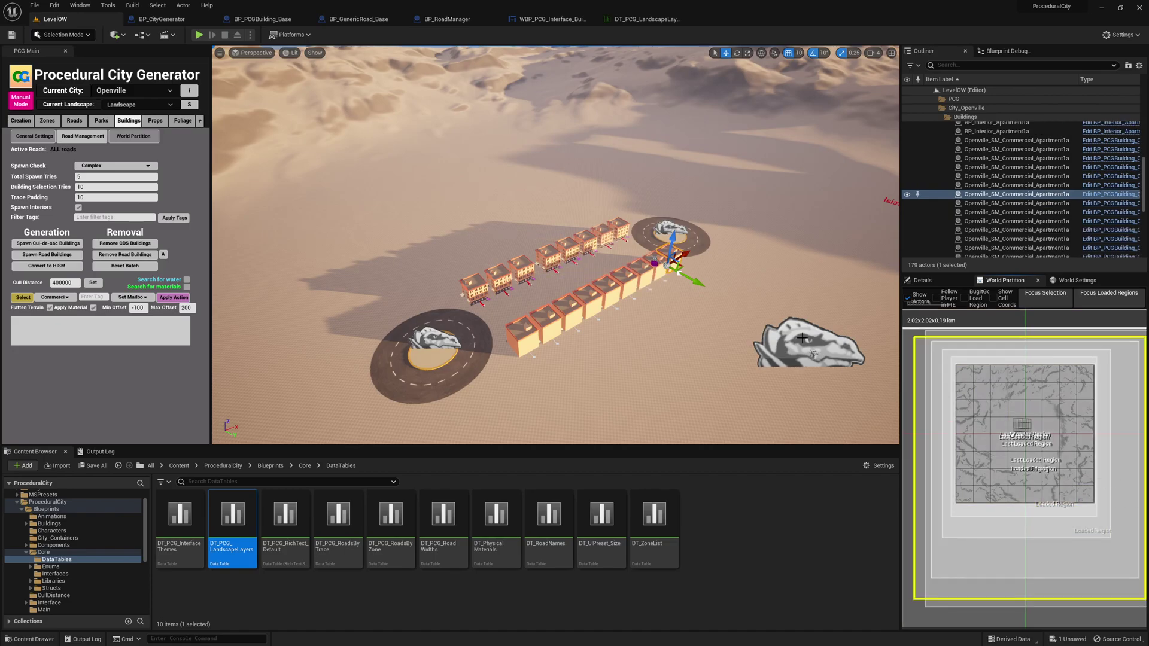
pyautogui.moveTo(785, 328); pyautogui.dragTo(760, 269, button='right')
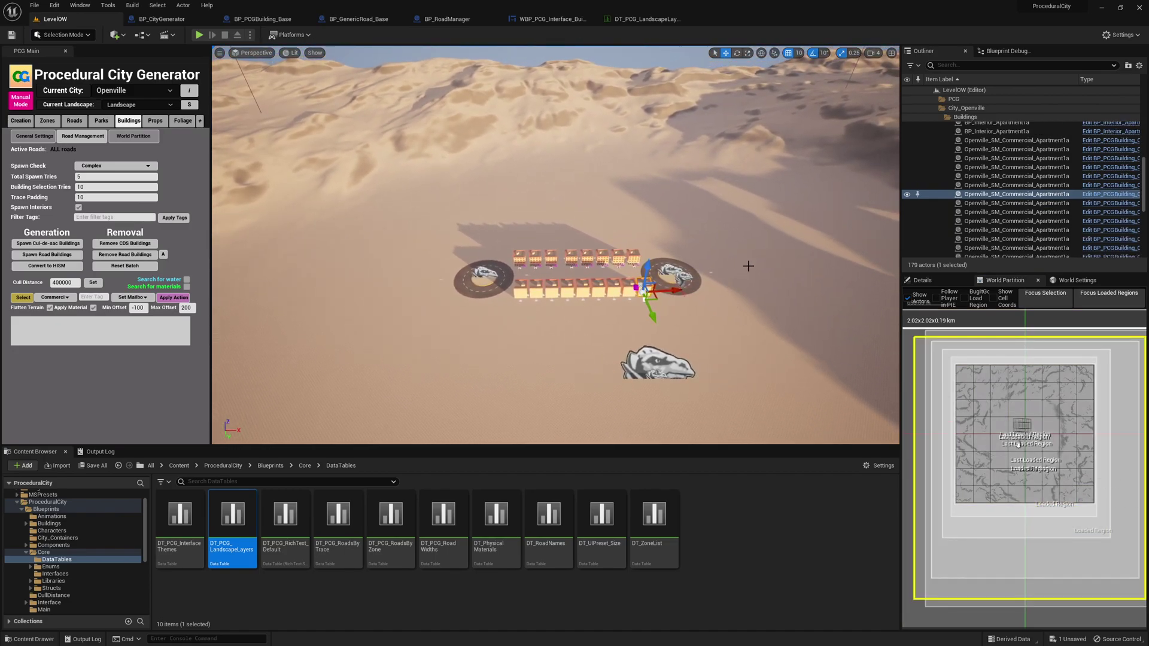
pyautogui.scroll(-2, 1118, 353)
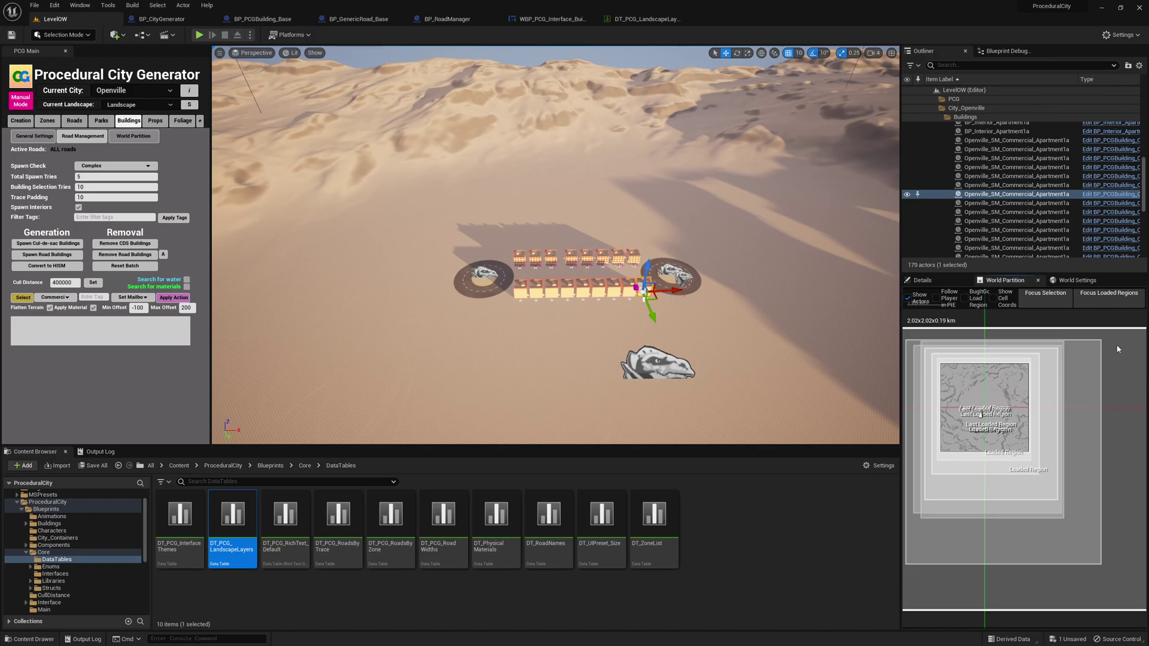
pyautogui.moveTo(1118, 358); pyautogui.dragTo(941, 525)
pyautogui.rightClick(988, 433)
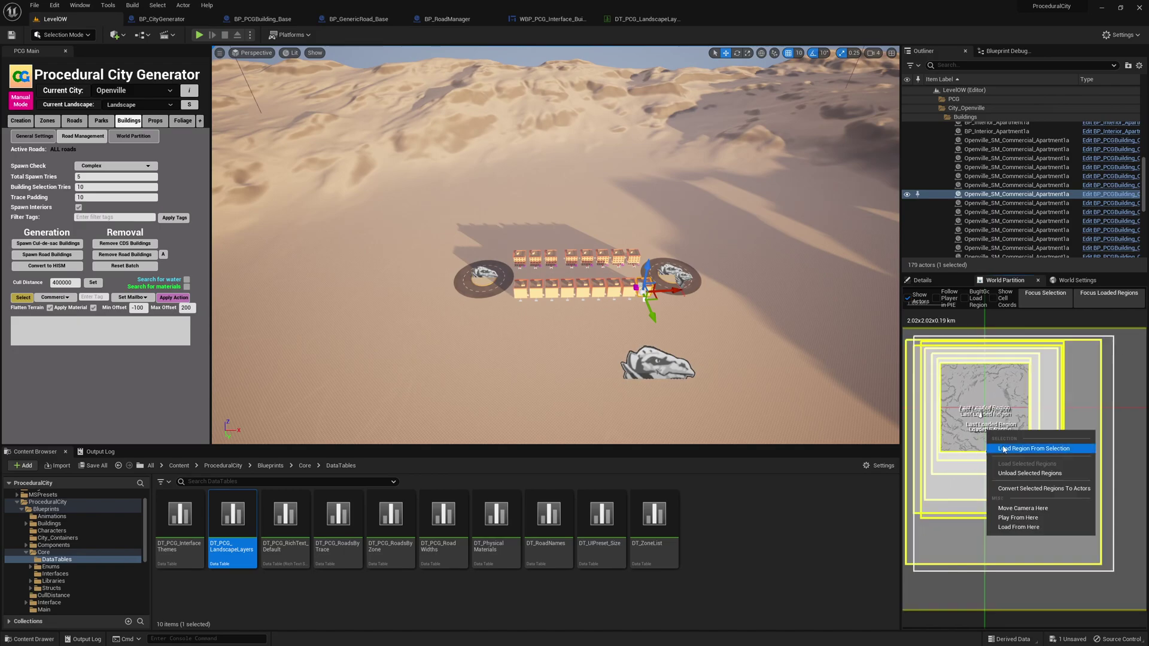
pyautogui.click(1003, 449)
# Step: Select an apartment in the loaded row to view its five landscape layers in Details
pyautogui.scroll(3, 696, 410)
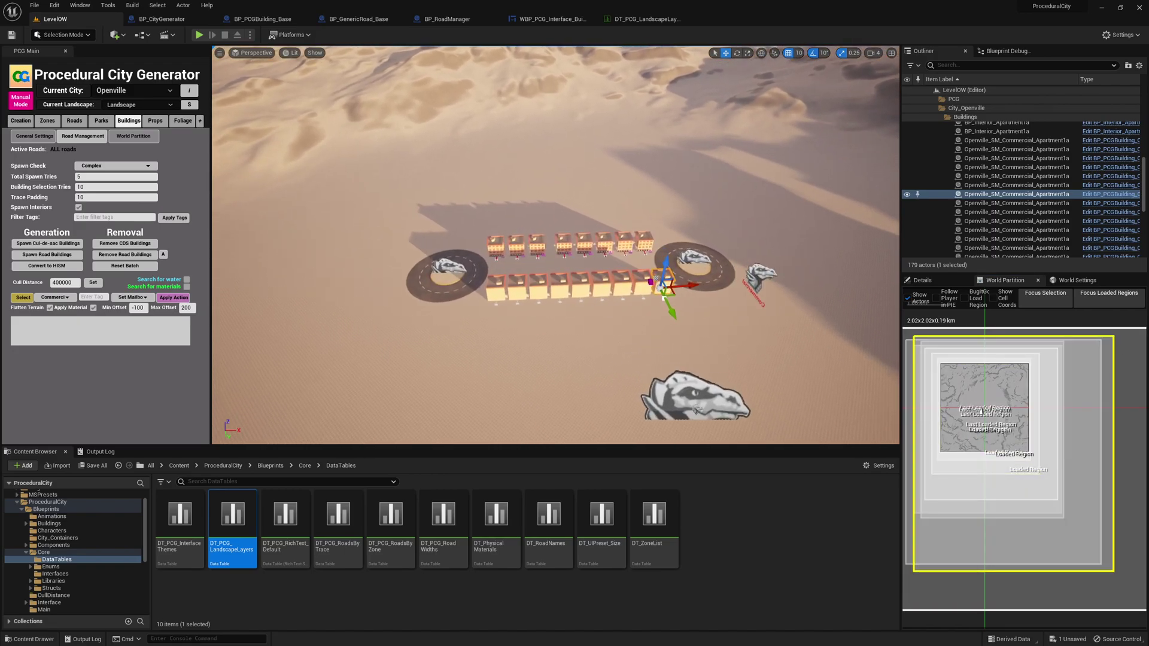
pyautogui.scroll(5, 696, 410)
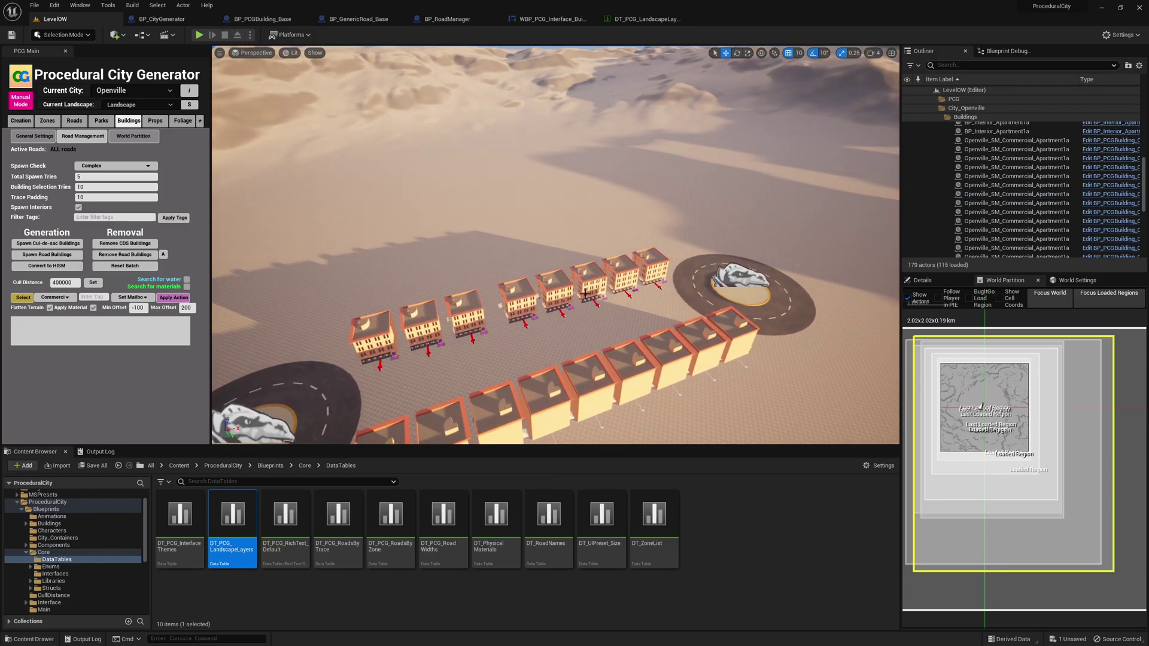
pyautogui.click(921, 280)
pyautogui.moveTo(748, 287); pyautogui.dragTo(635, 242, button='right')
pyautogui.click(636, 240)
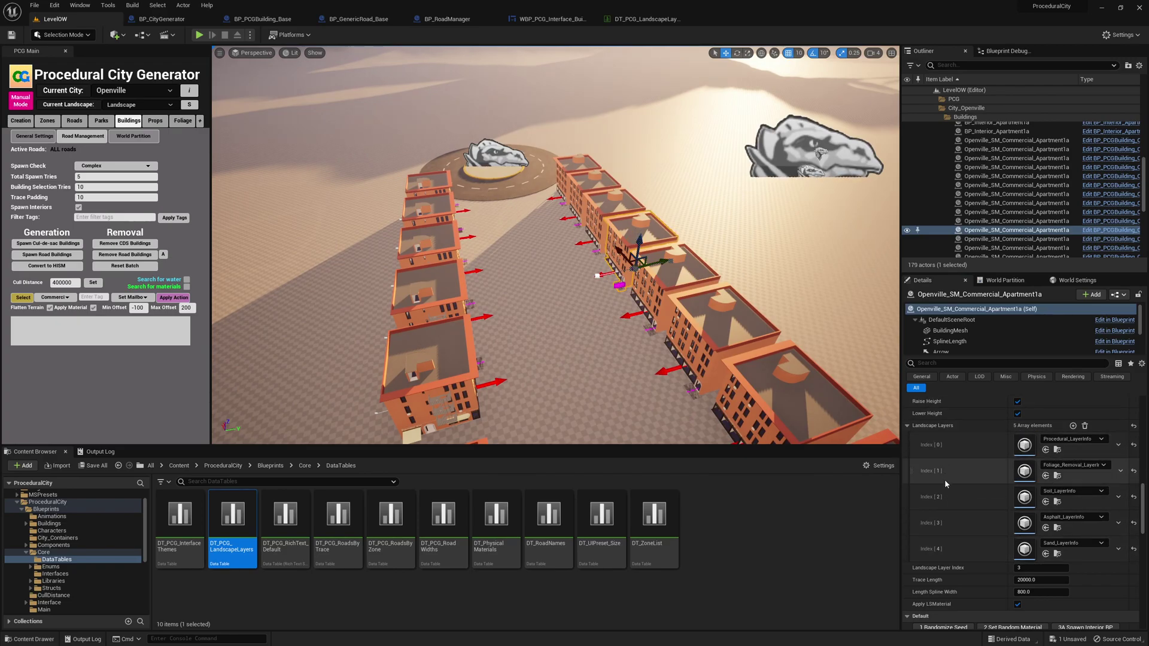
pyautogui.click(907, 425)
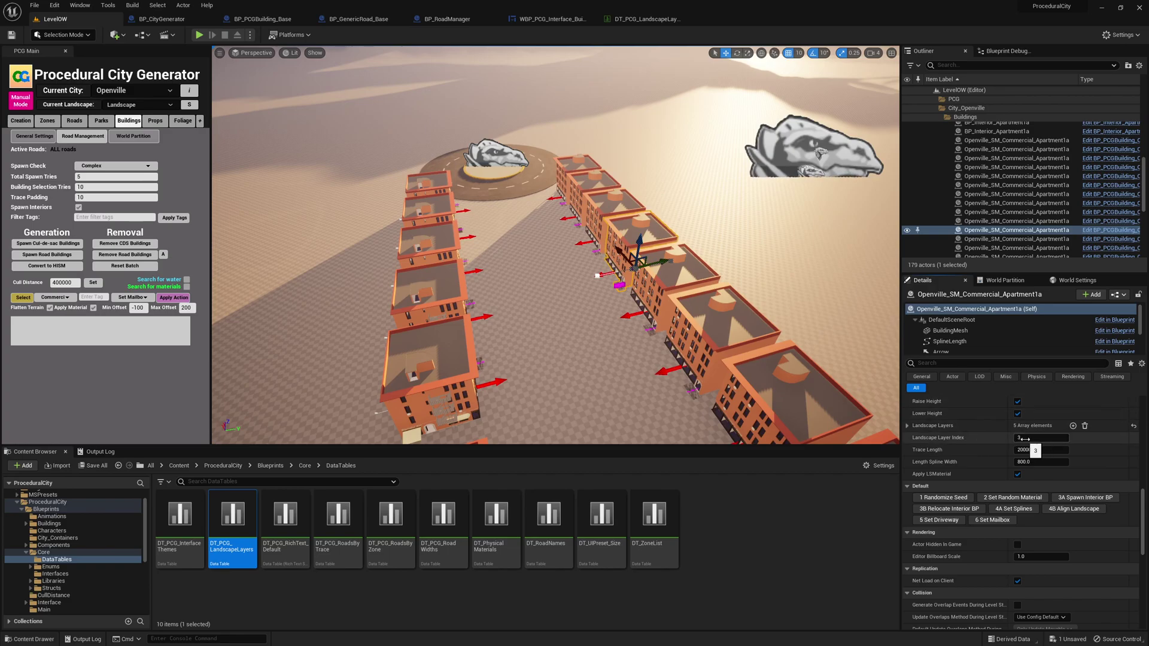
pyautogui.click(925, 427)
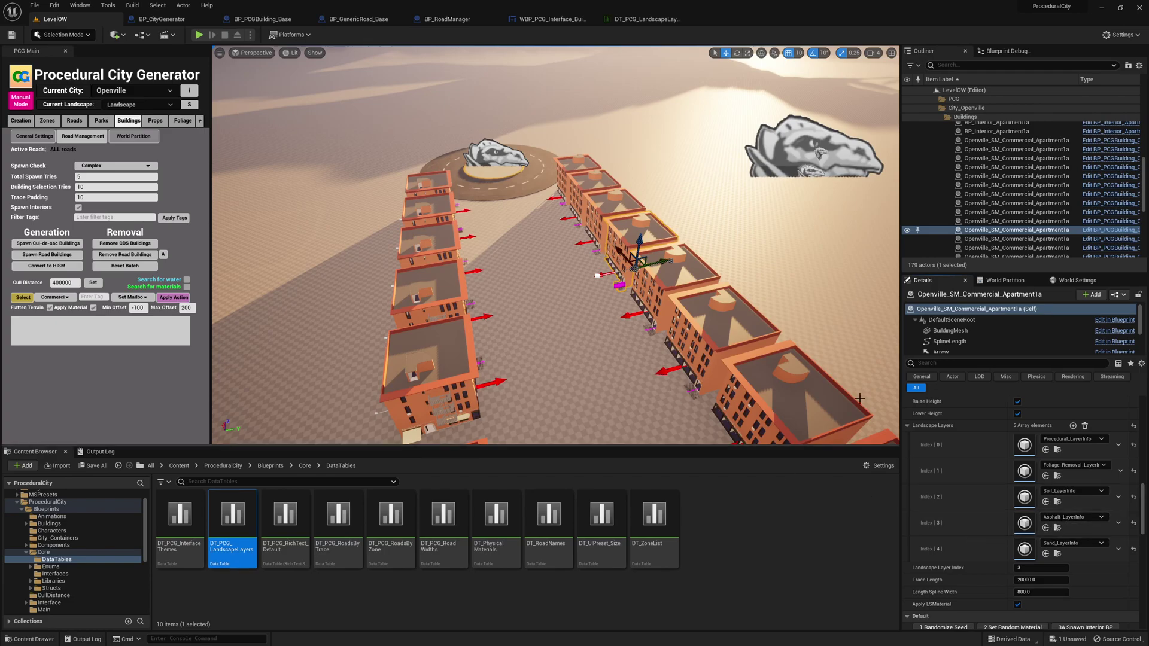
pyautogui.click(907, 426)
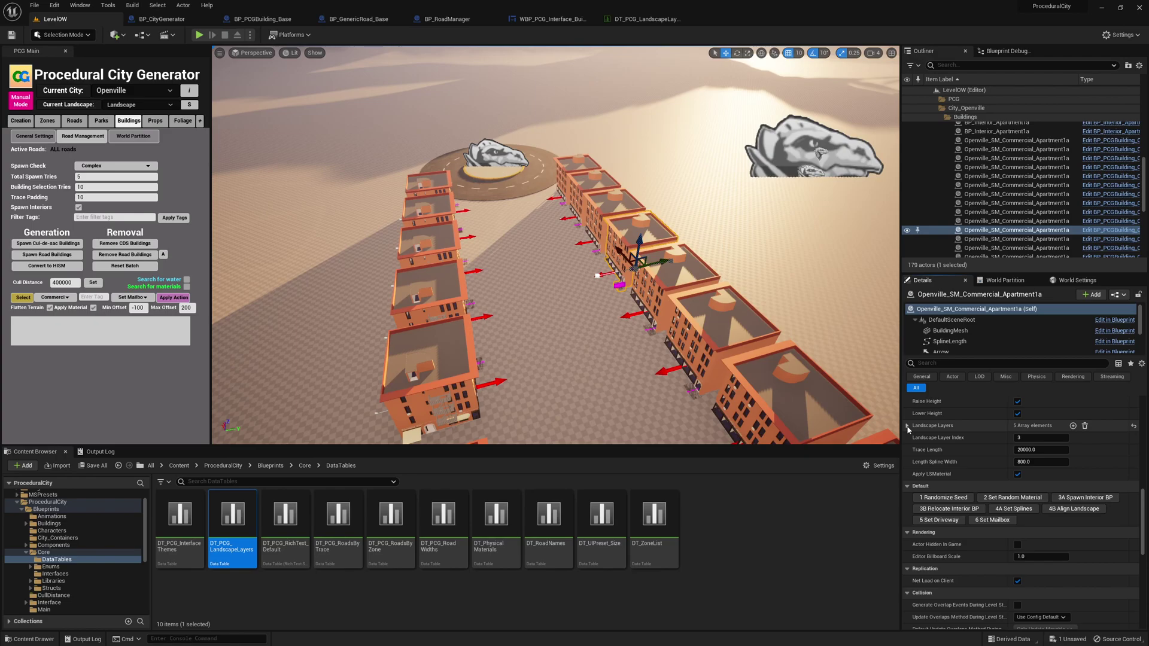
pyautogui.moveTo(620, 122); pyautogui.dragTo(741, 154, button='right')
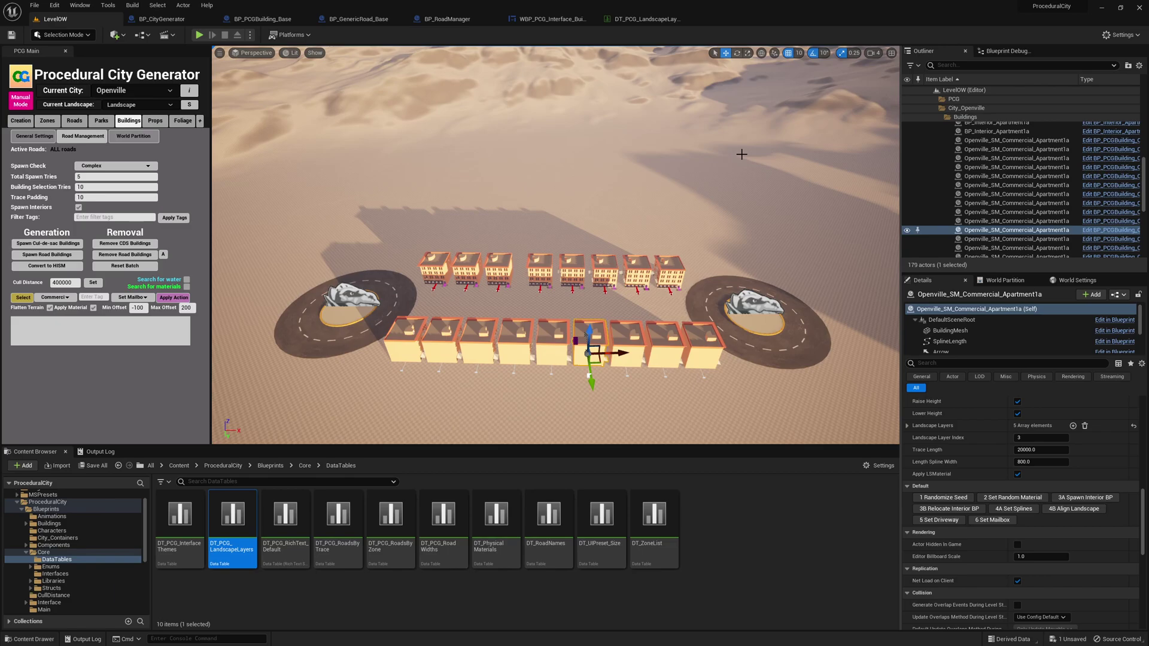
# Step: Switch the Procedural City Generator panel to its Buildings World Partition page
pyautogui.click(133, 136)
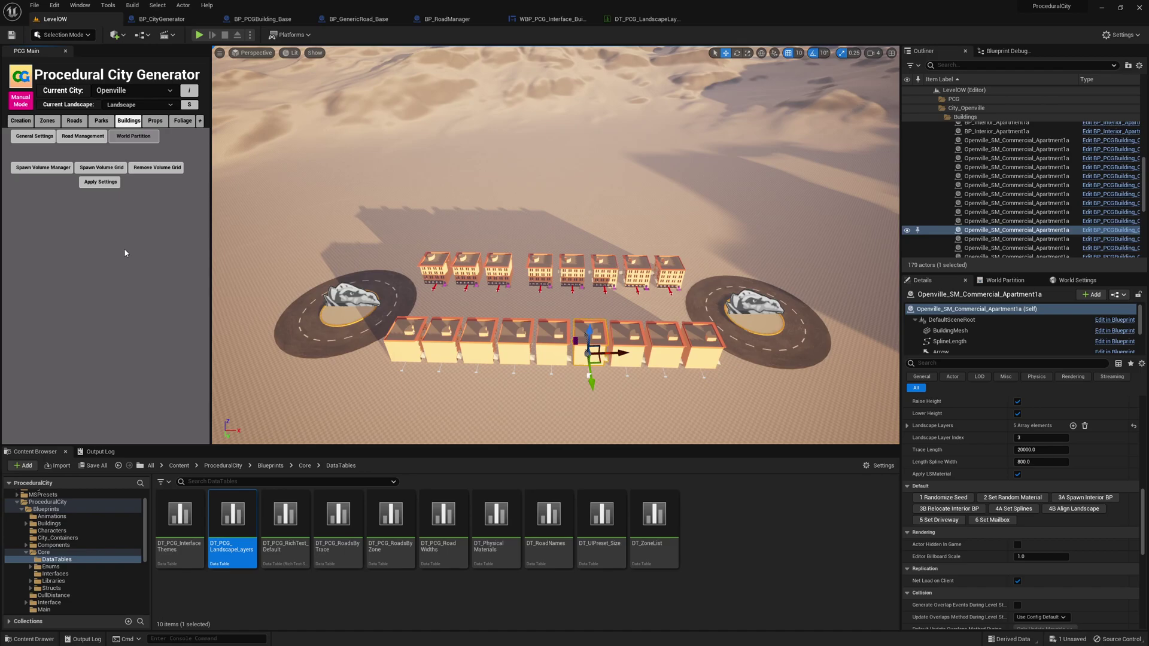
# Step: Zoom the World Partition map in on the building area and clear the Content Browser selection
pyautogui.click(1004, 281)
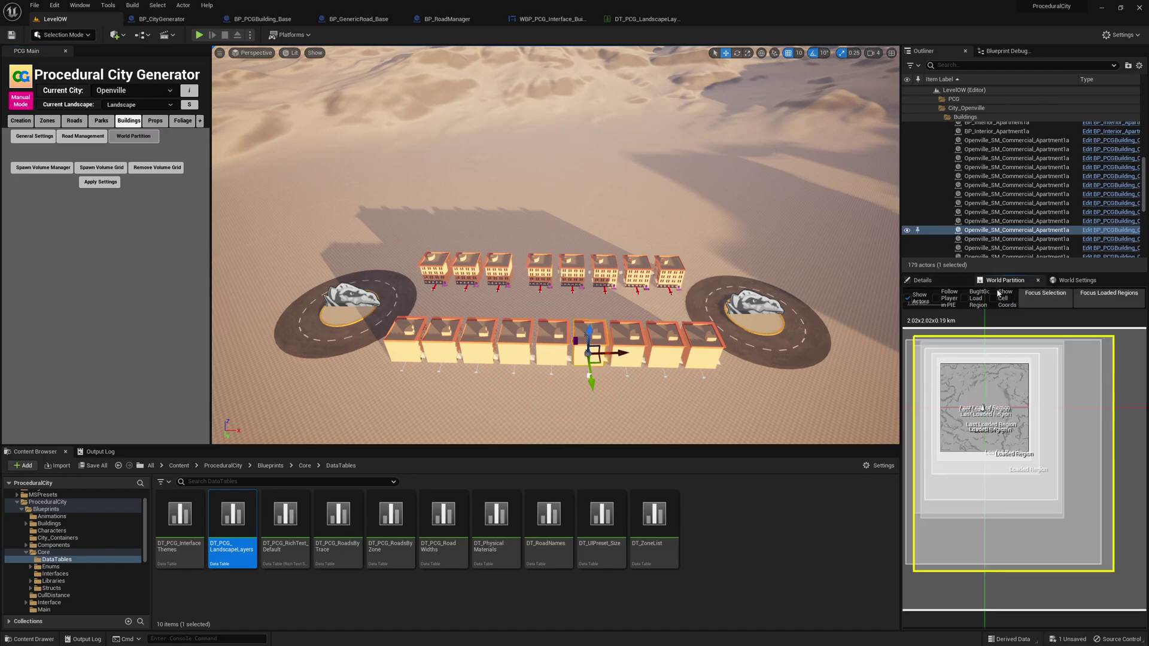
pyautogui.scroll(3, 1008, 381)
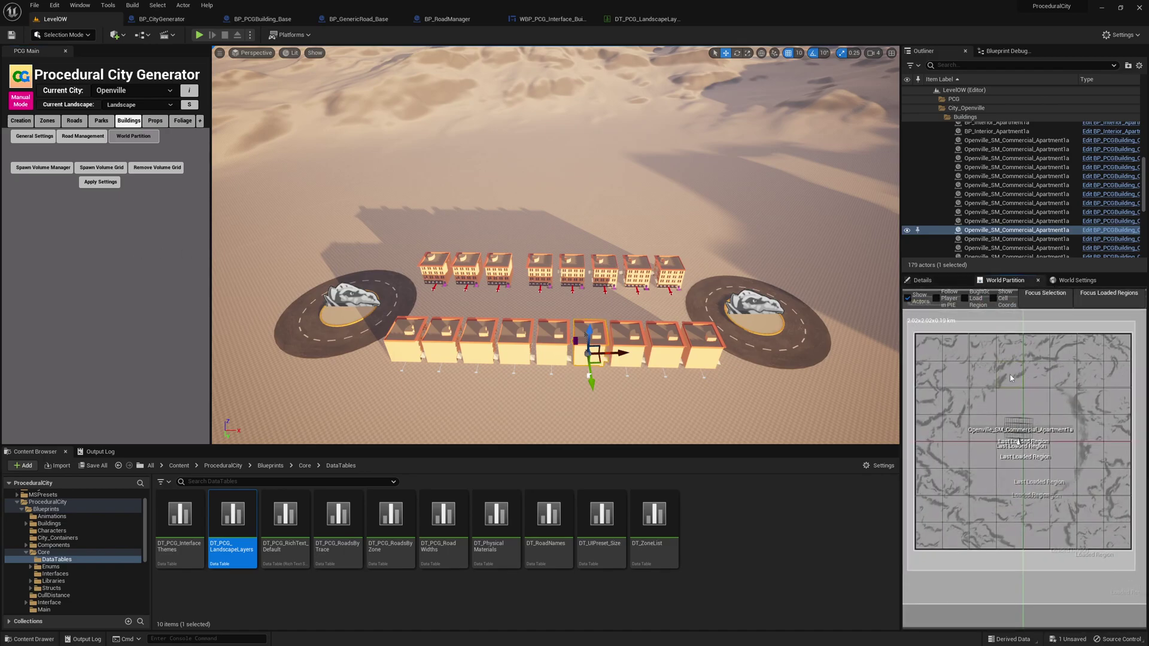
pyautogui.scroll(2, 999, 400)
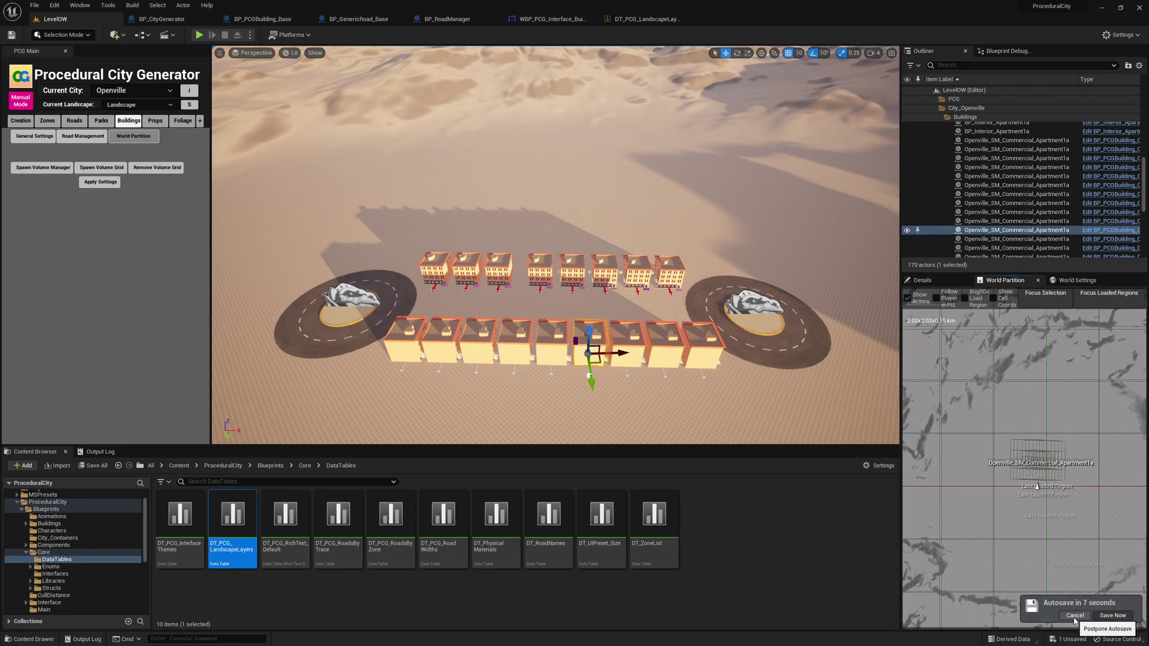
pyautogui.click(884, 536)
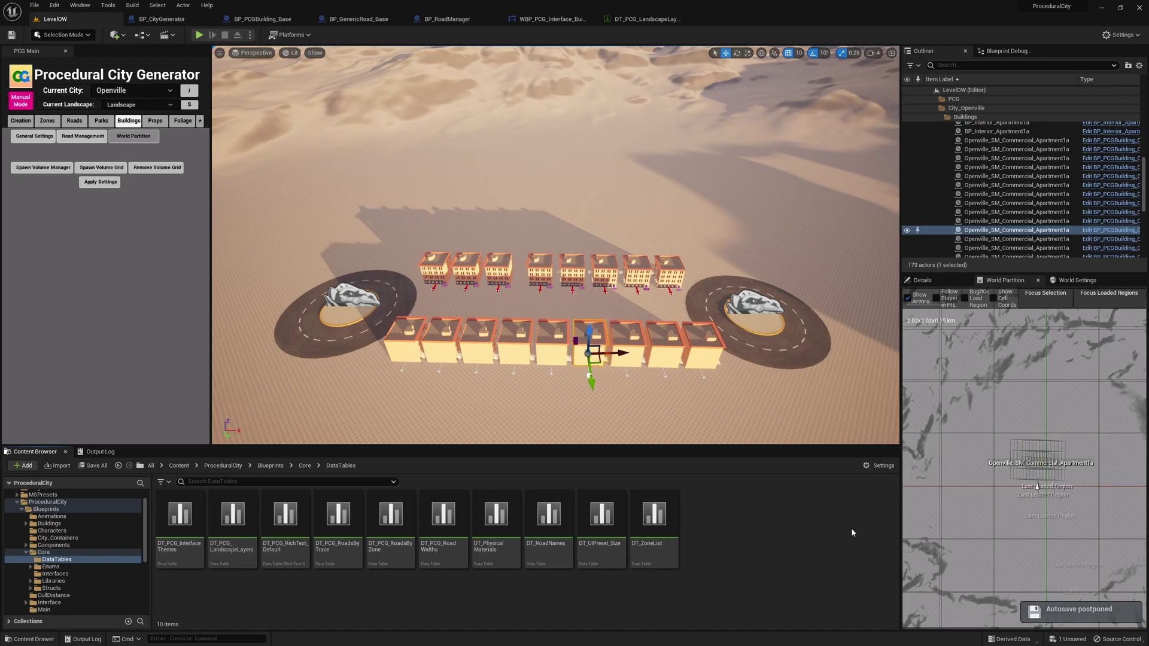